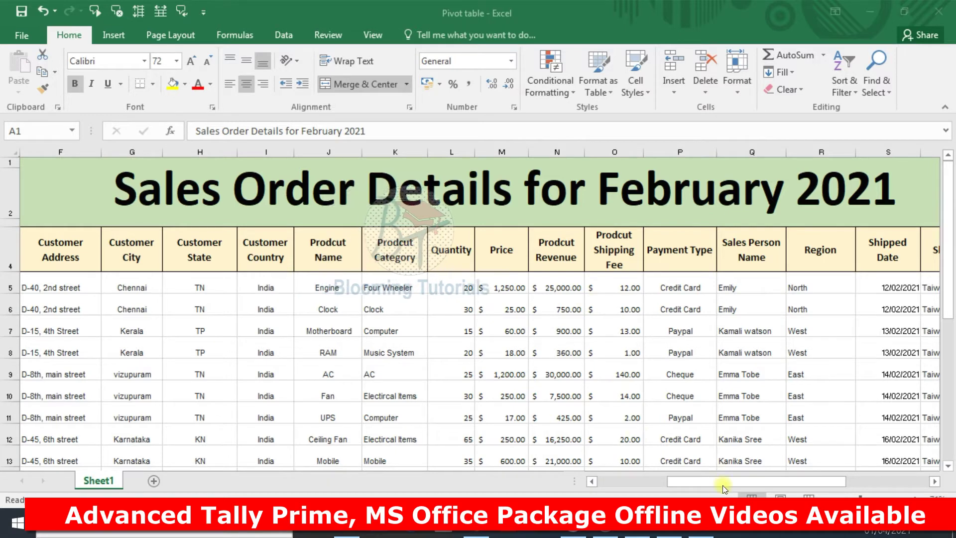
Scroll back and forth across the February 2021 sales order table to view its columns
click(703, 482)
drag(702, 482, 632, 482)
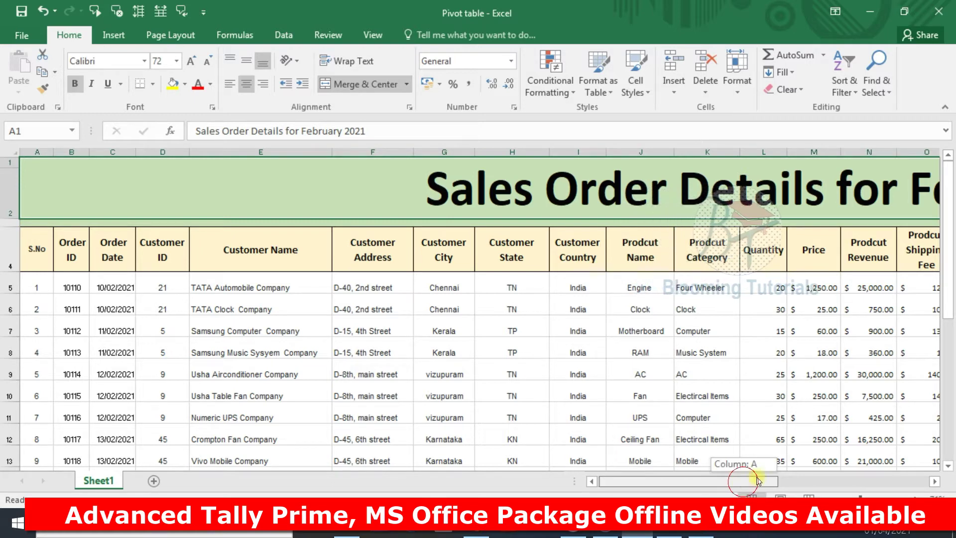
drag(743, 482, 779, 480)
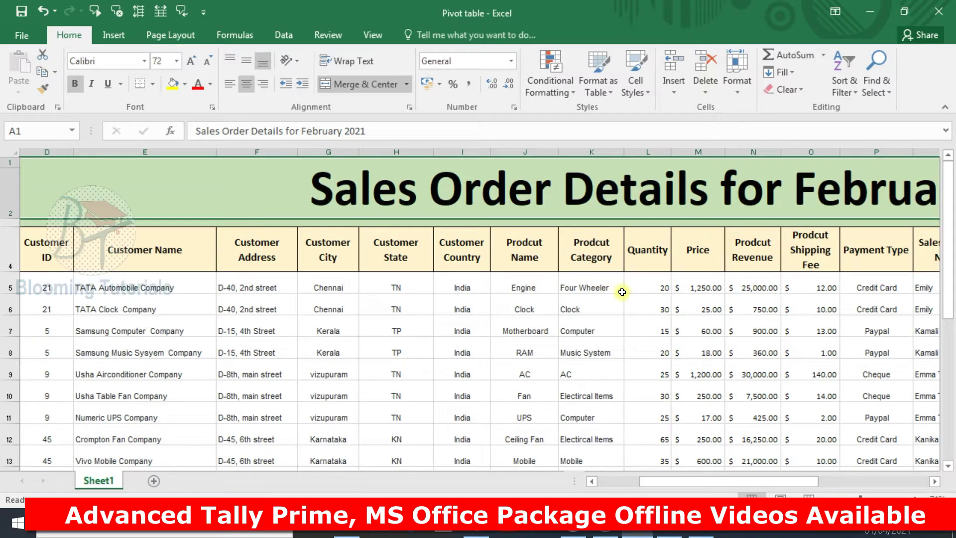
scroll(736, 483, right, 2)
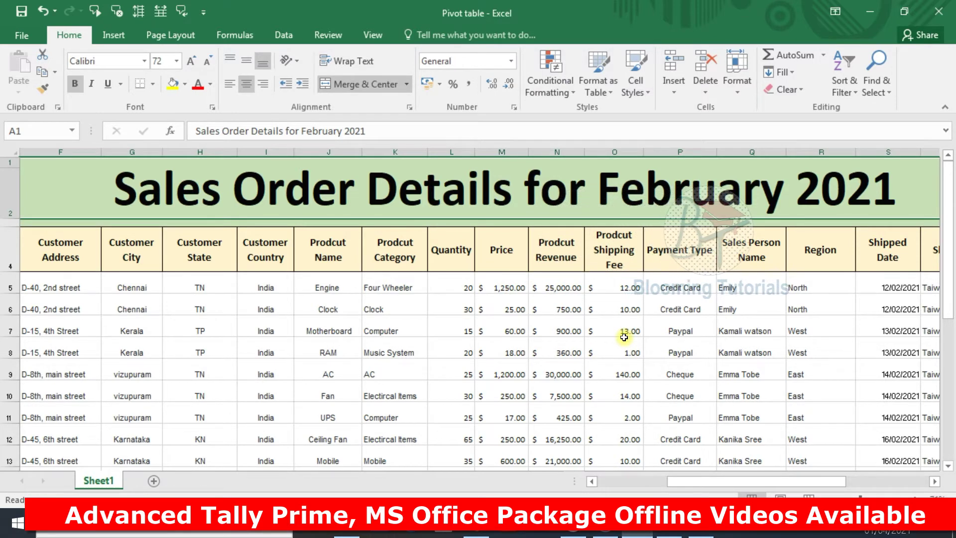
drag(757, 481, 770, 481)
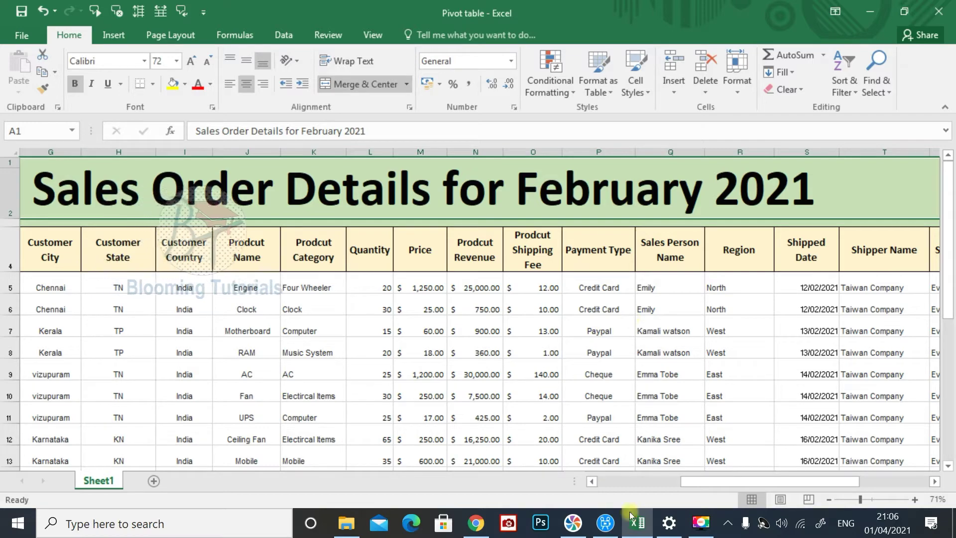
drag(712, 482, 535, 482)
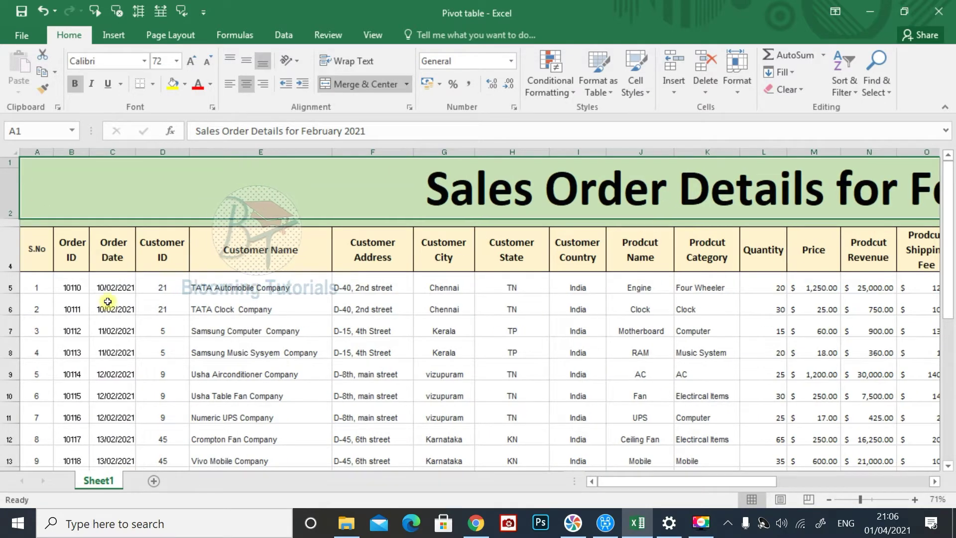
drag(639, 481, 708, 480)
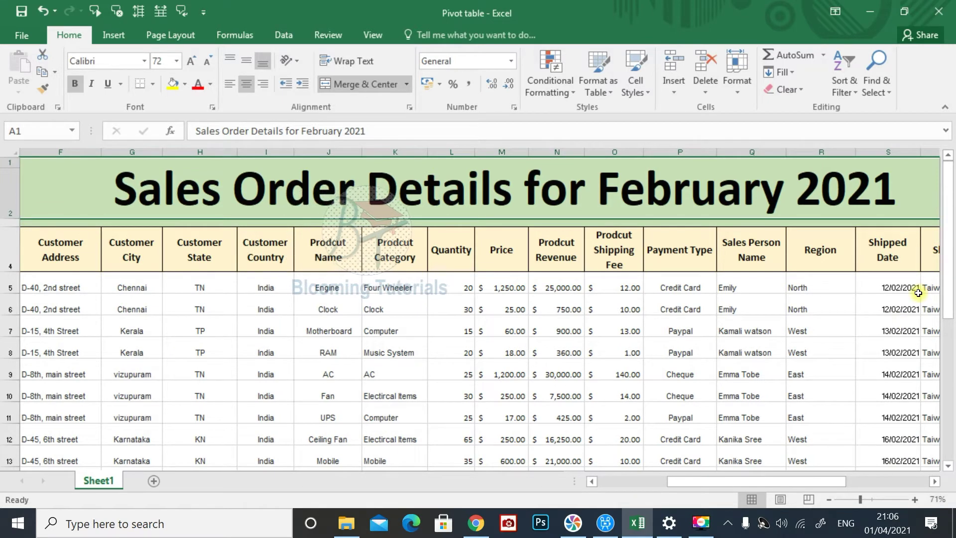
drag(755, 481, 769, 480)
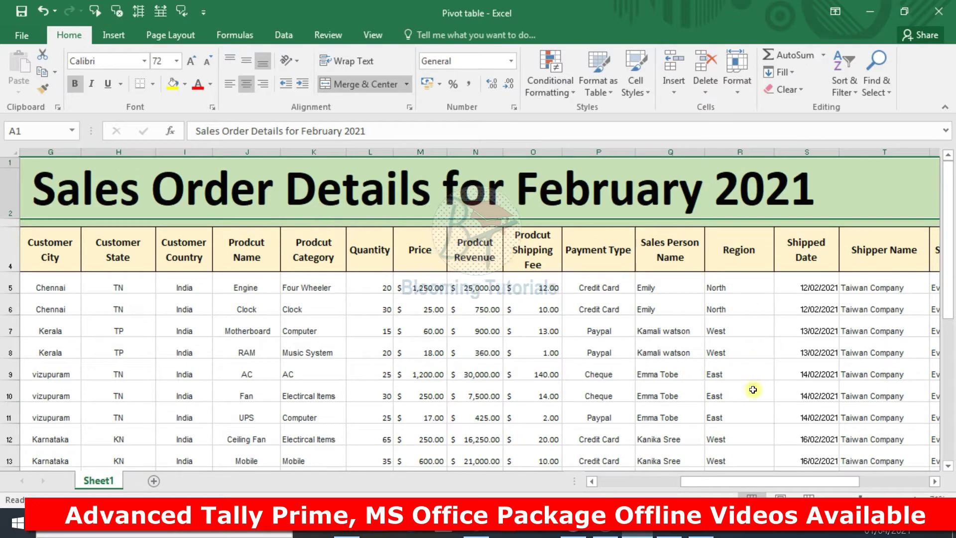
drag(835, 485, 863, 487)
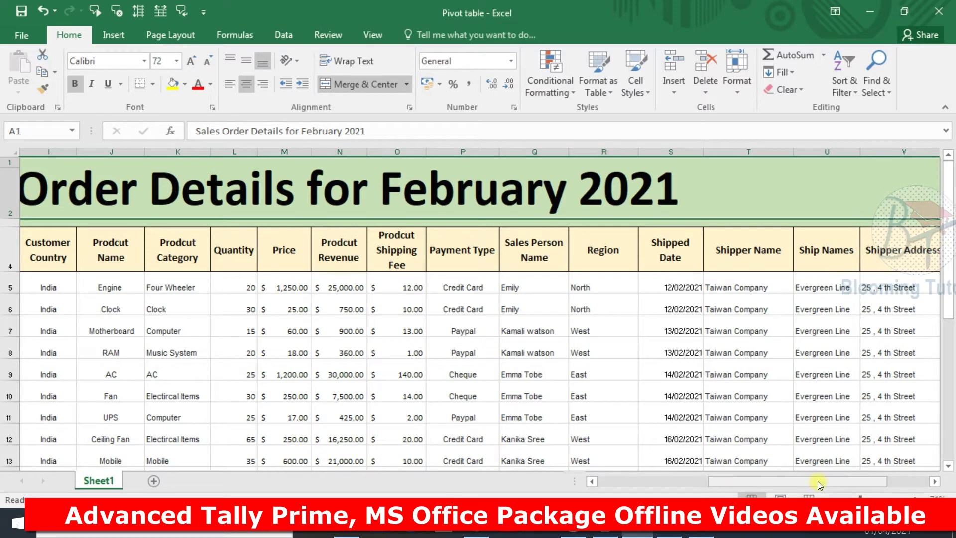
drag(827, 481, 855, 482)
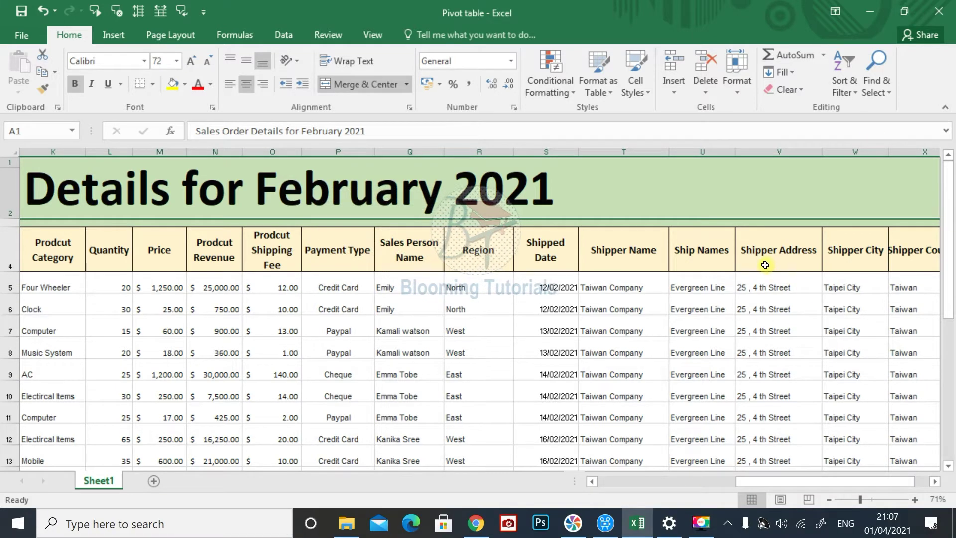
Zoom out until the whole table from S.No to Shipper Name fits in the window
drag(888, 482, 908, 483)
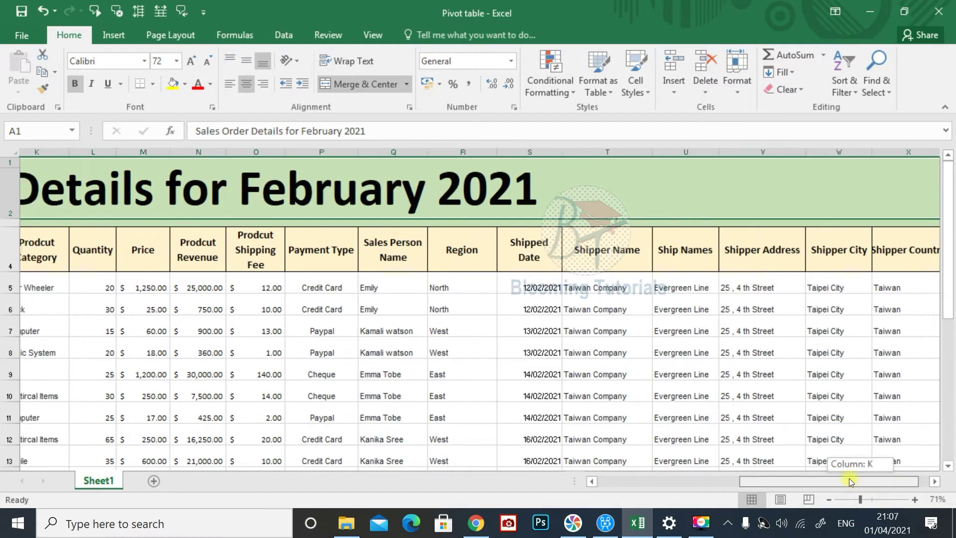
drag(907, 483, 521, 477)
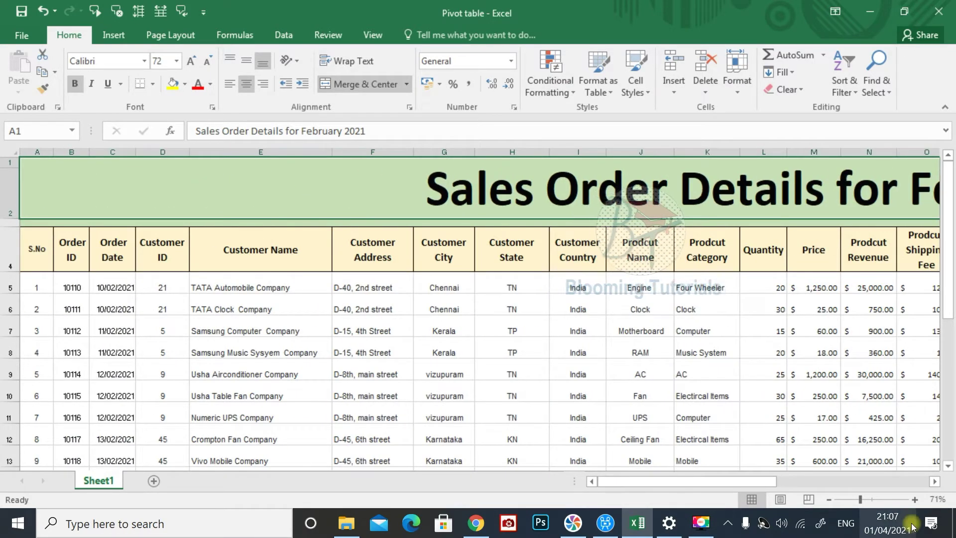
drag(947, 282, 947, 343)
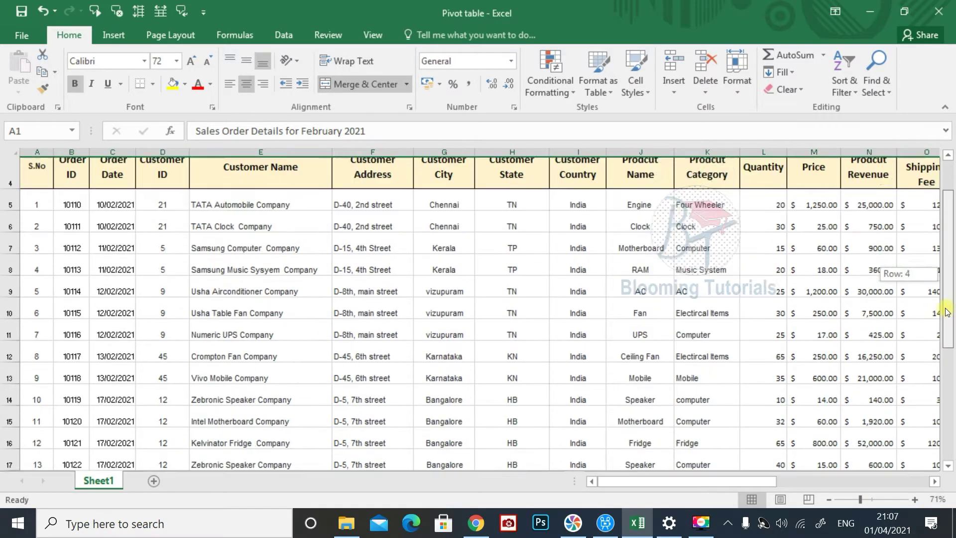
mouse_move(946, 343)
mouse_down()
mouse_move(747, 487)
mouse_move(912, 480)
mouse_move(746, 486)
mouse_up()
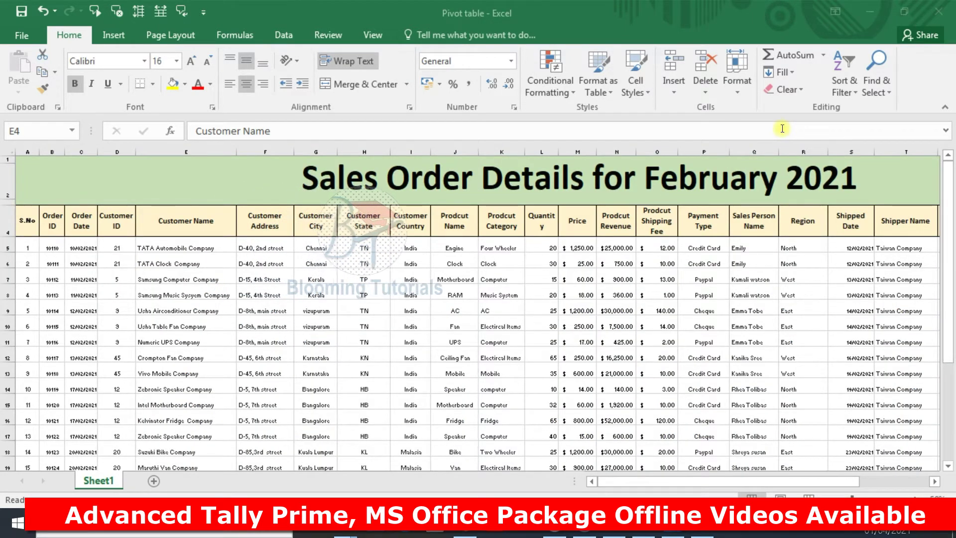
Select a cell inside the order table
click(264, 221)
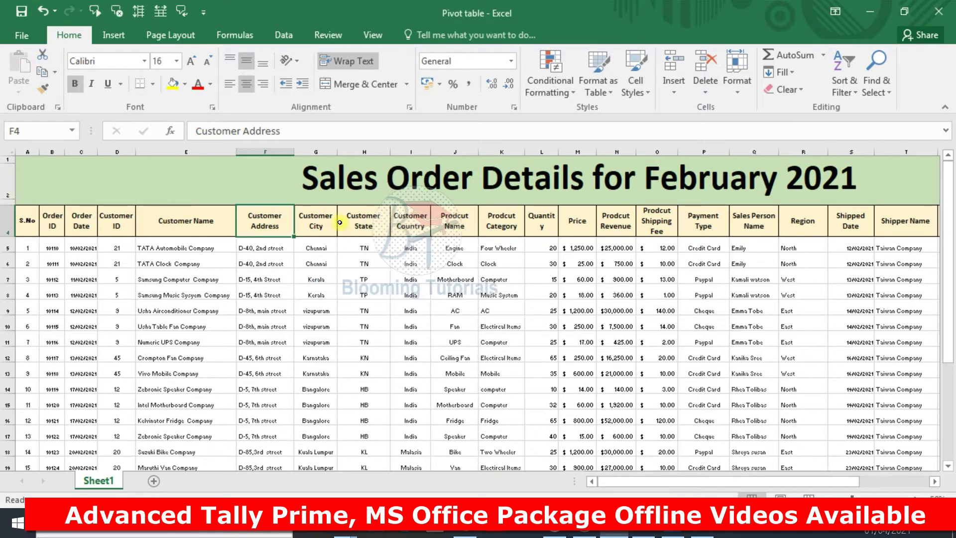
click(364, 220)
click(411, 220)
drag(454, 221, 518, 224)
click(529, 228)
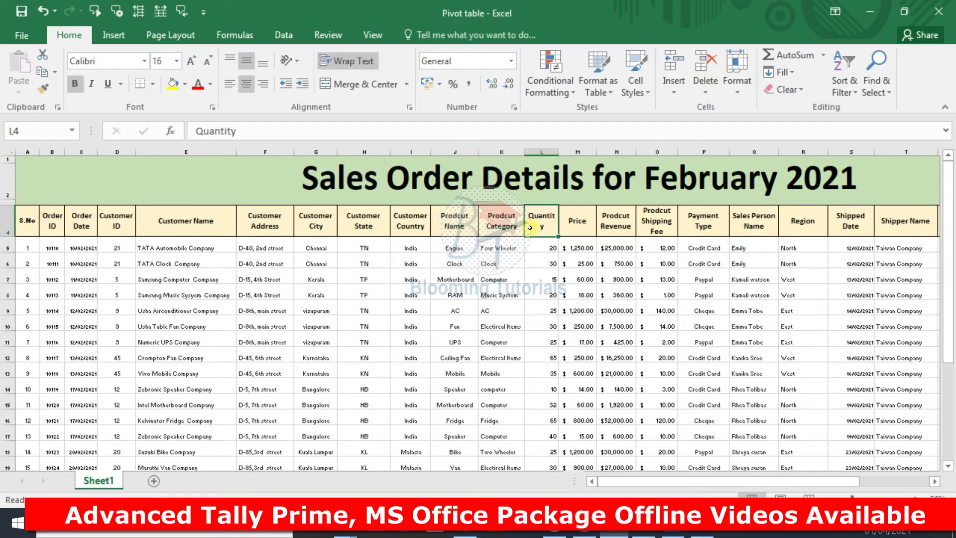
Insert a PivotTable from Sheet1!$A$4:$X$20 on a new worksheet, Sheet2
click(113, 35)
click(11, 81)
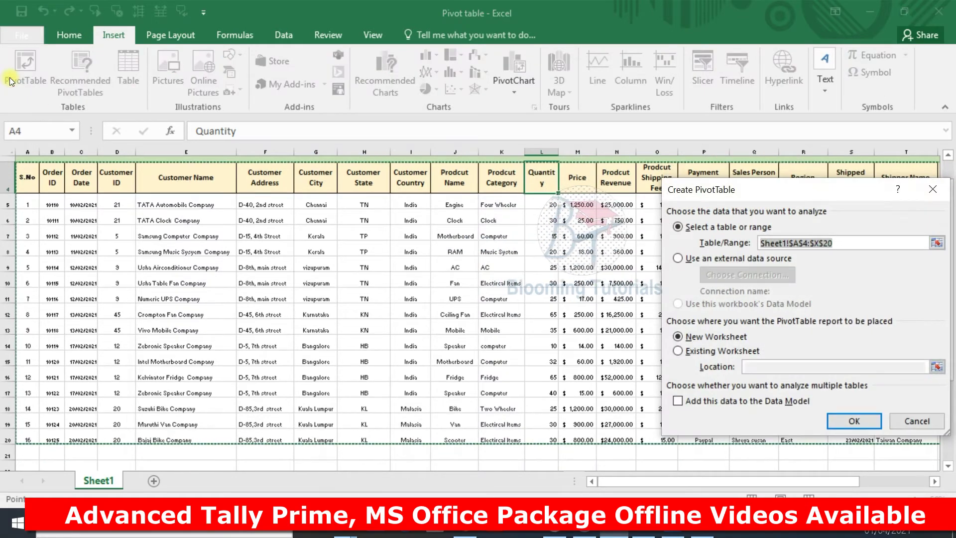
drag(794, 198, 560, 187)
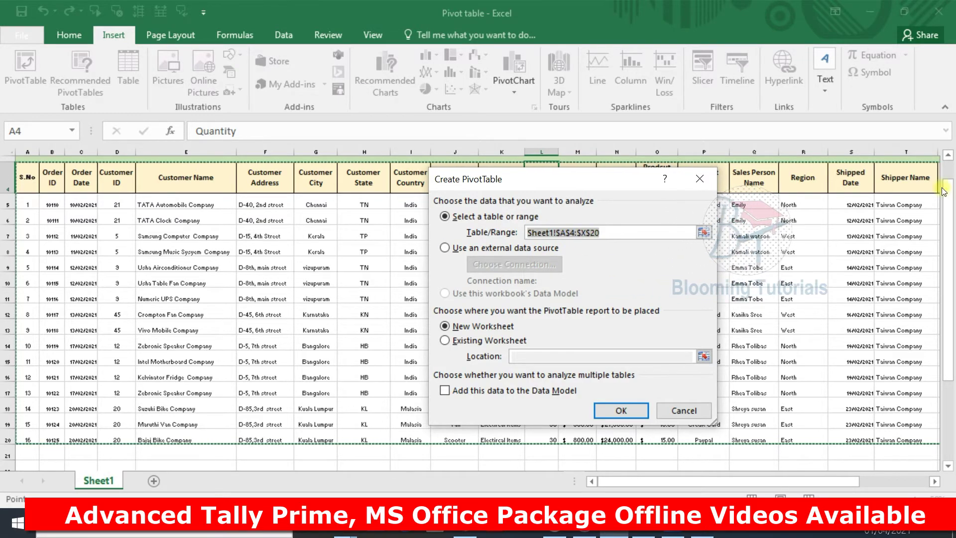
mouse_move(762, 479)
mouse_down()
mouse_move(822, 481)
mouse_move(697, 475)
mouse_up()
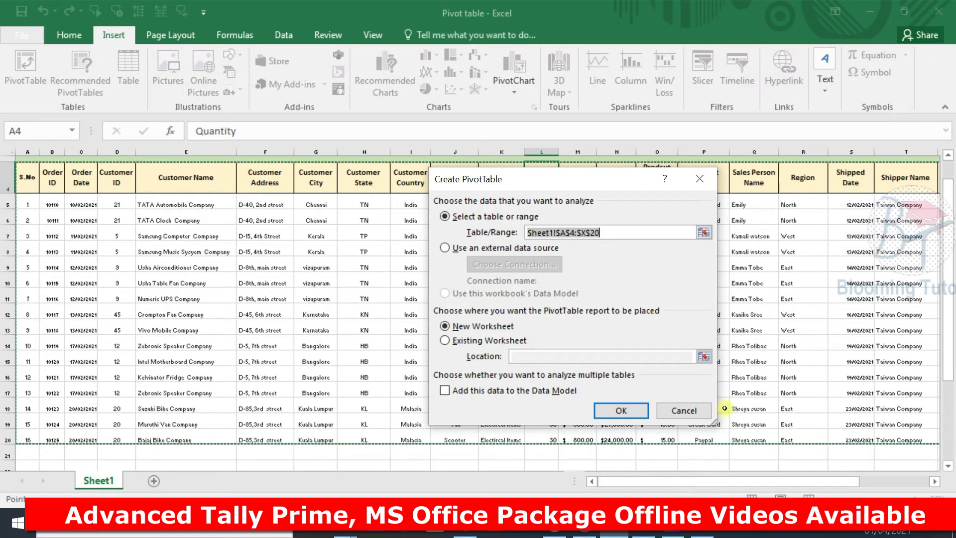
click(703, 232)
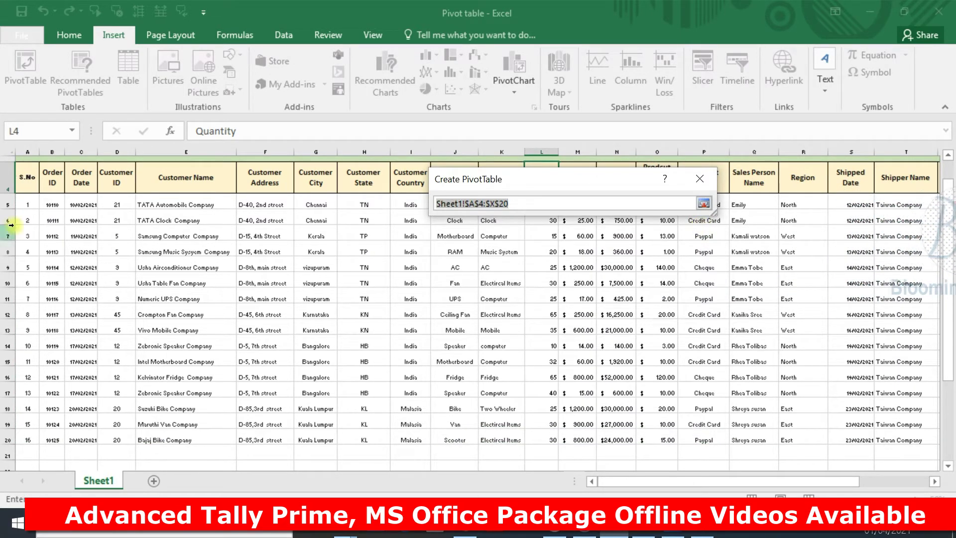
click(705, 204)
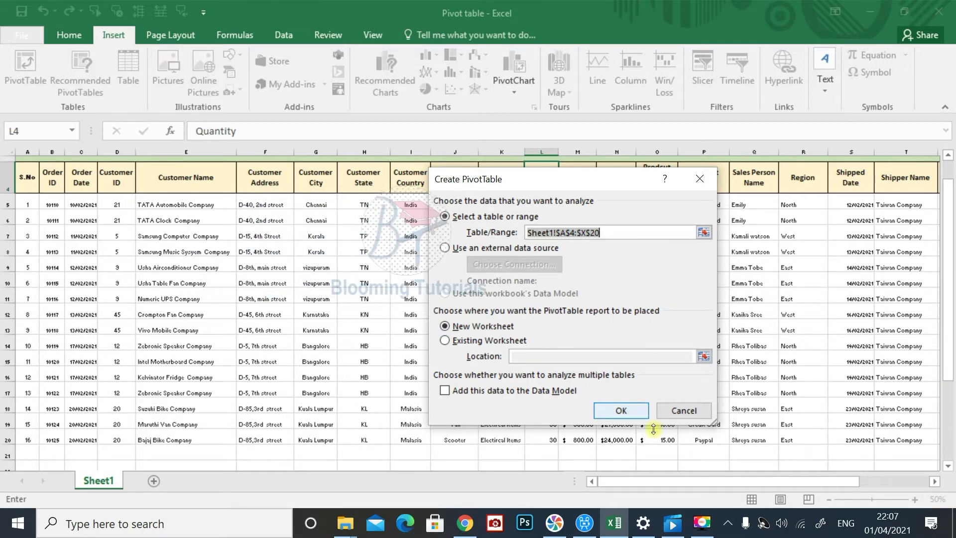
click(641, 412)
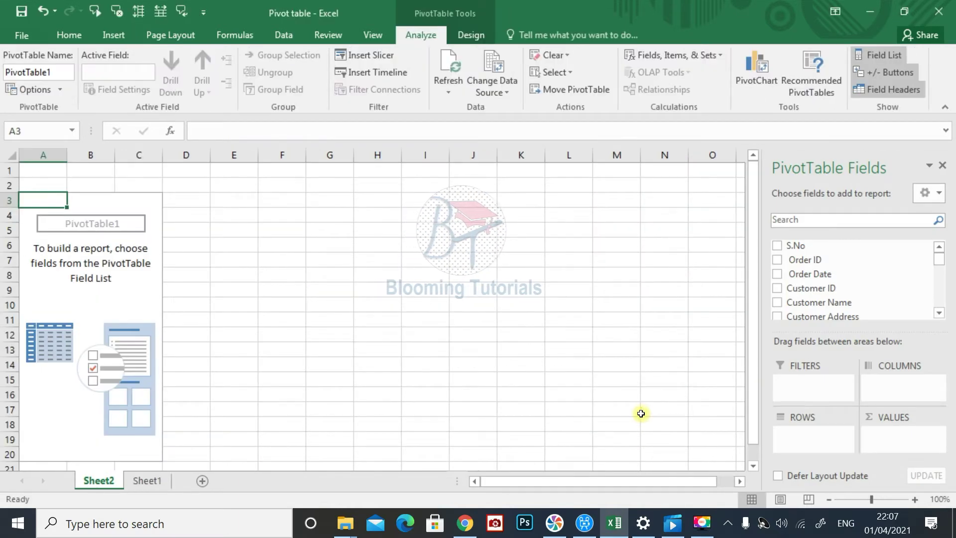
Add Sales Person Name to Rows, listing six sales people plus a Grand Total
drag(755, 430, 755, 446)
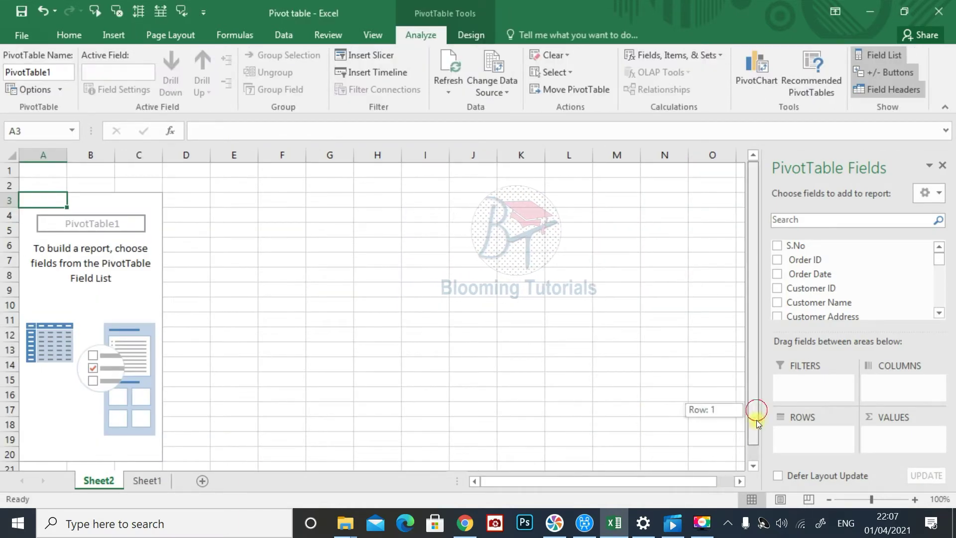
drag(871, 497, 867, 498)
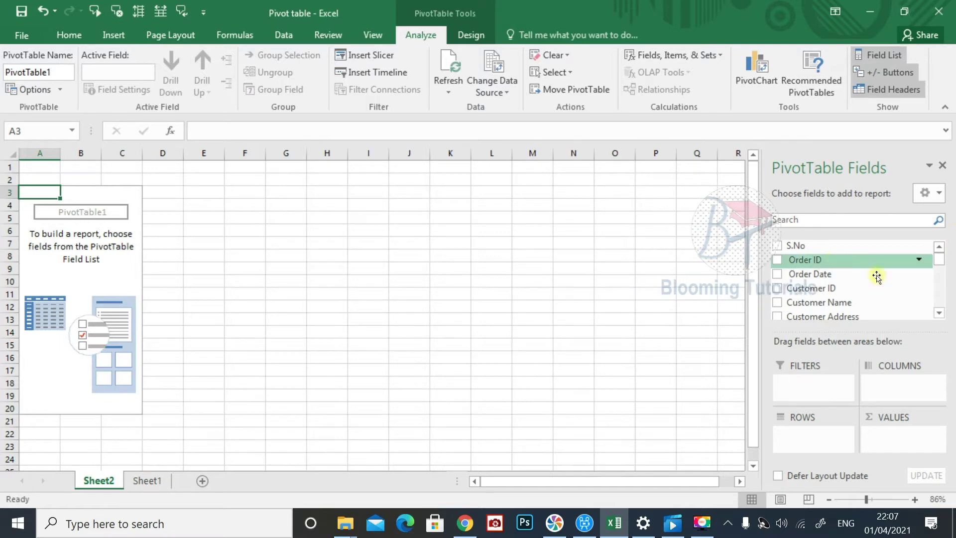
mouse_move(939, 252)
mouse_down()
mouse_move(940, 304)
mouse_move(940, 255)
mouse_up()
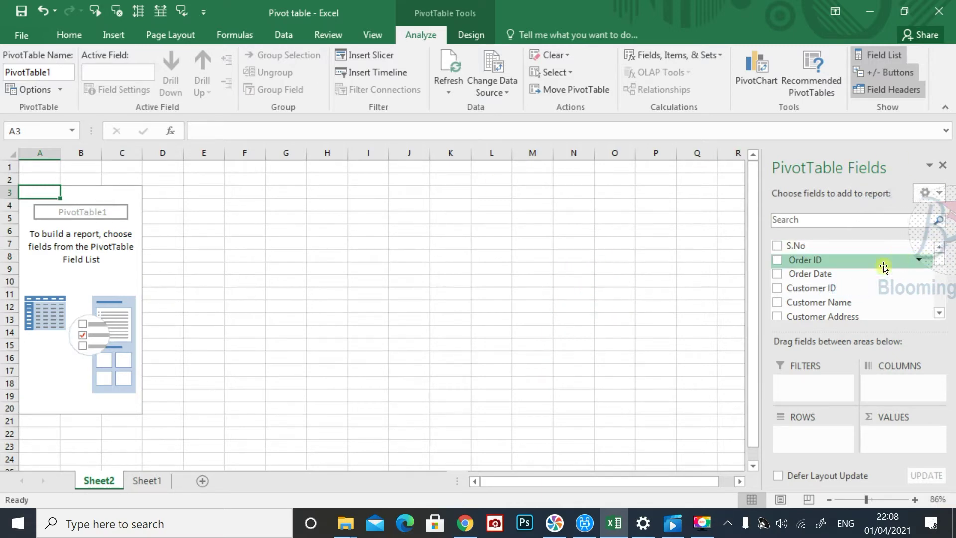
click(938, 314)
click(938, 313)
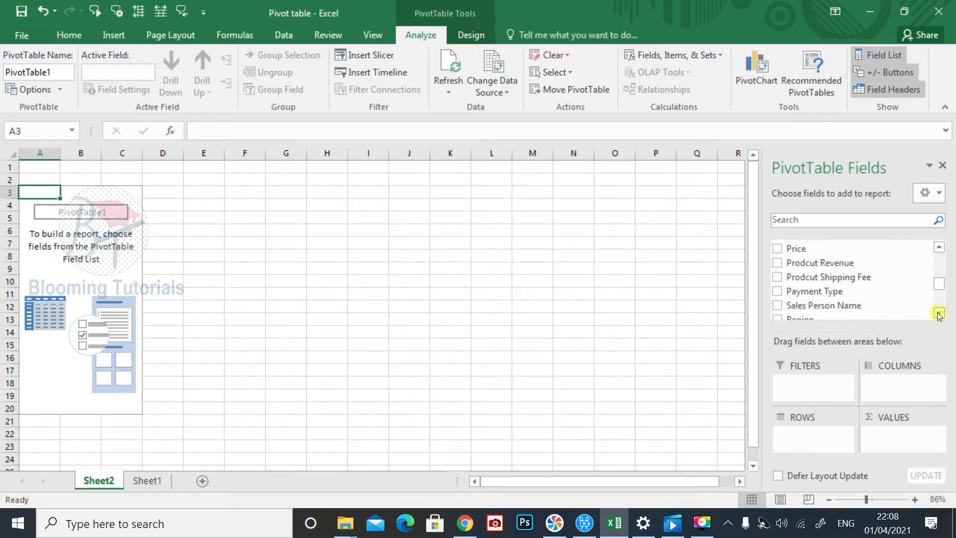
click(778, 305)
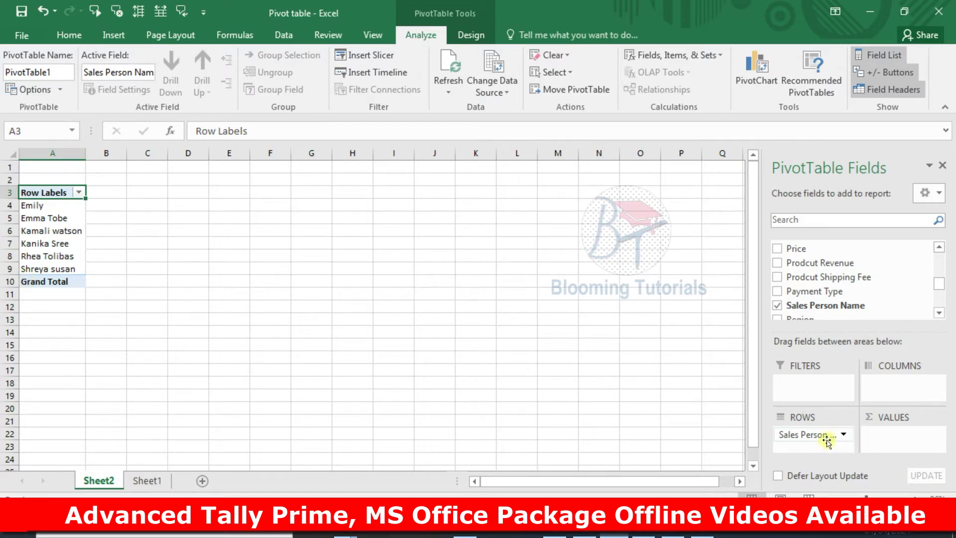
Move Sales Person Name through Columns into Filters and look through its salesperson list
drag(826, 438, 898, 388)
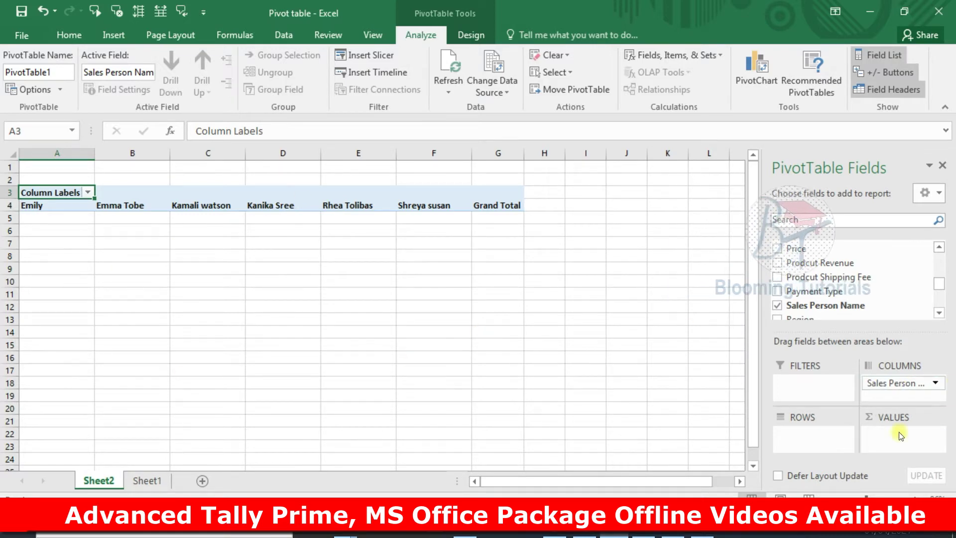
drag(891, 383, 805, 384)
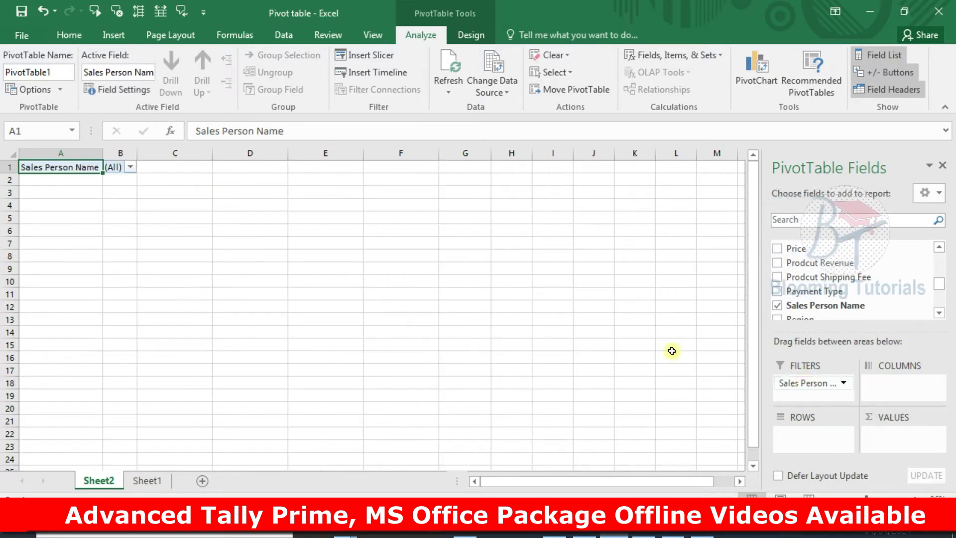
click(130, 169)
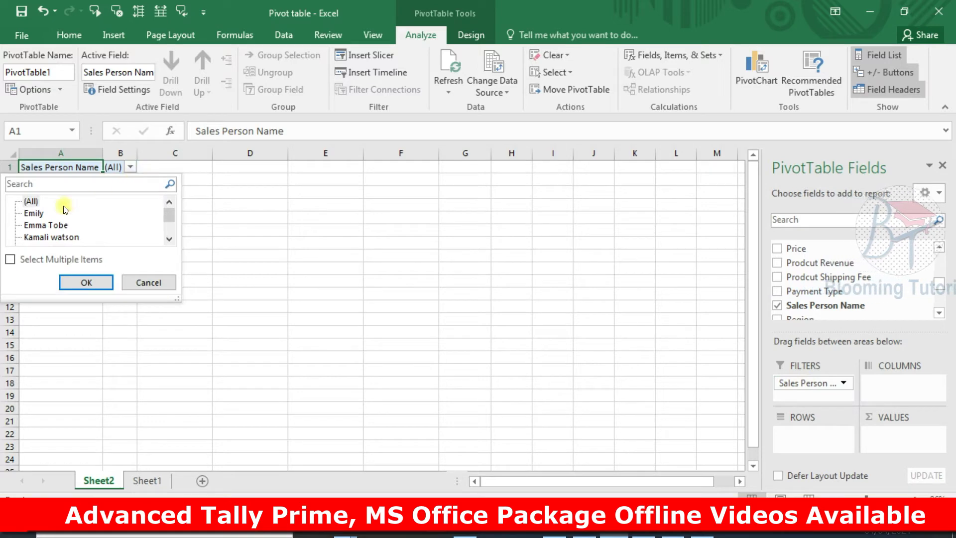
drag(170, 215, 173, 236)
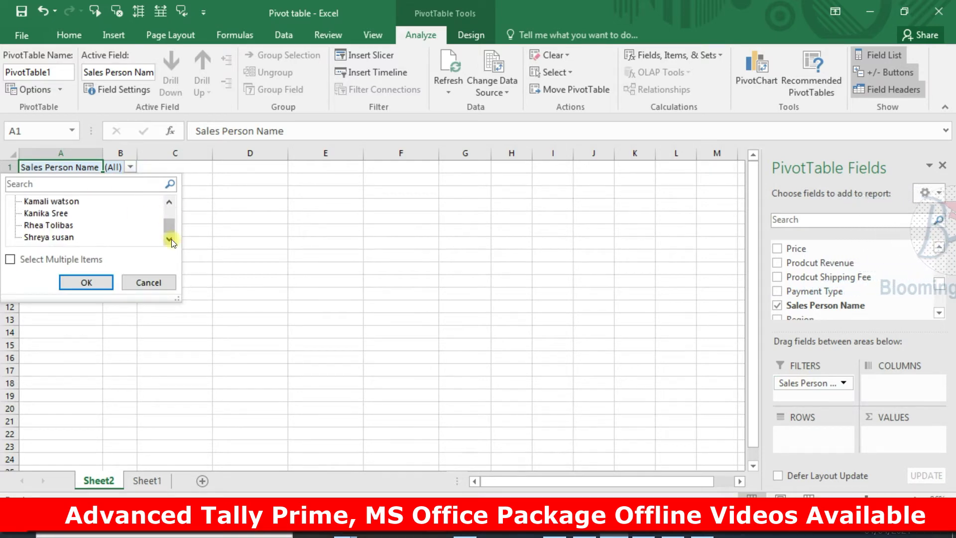
click(248, 280)
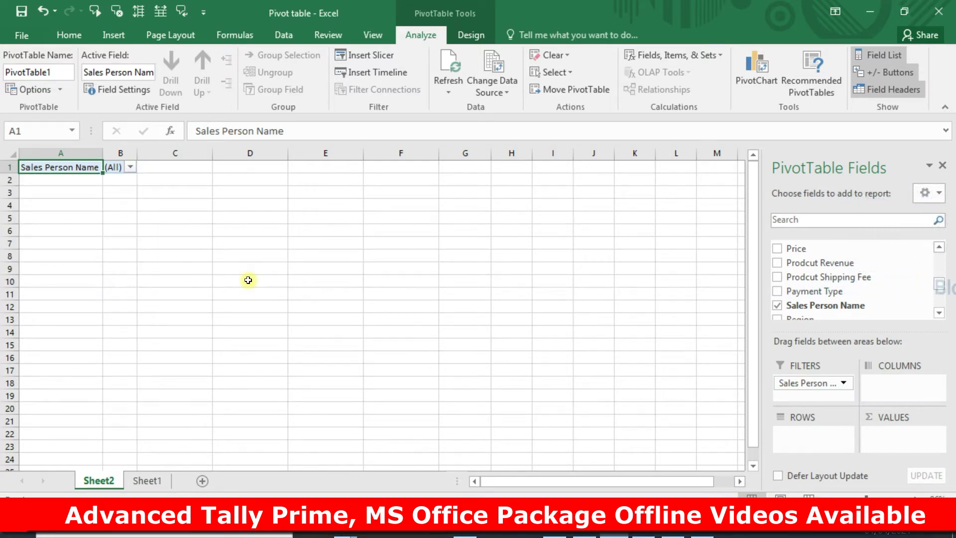
Remove Sales Person Name from Filters and place it back in Rows
click(841, 383)
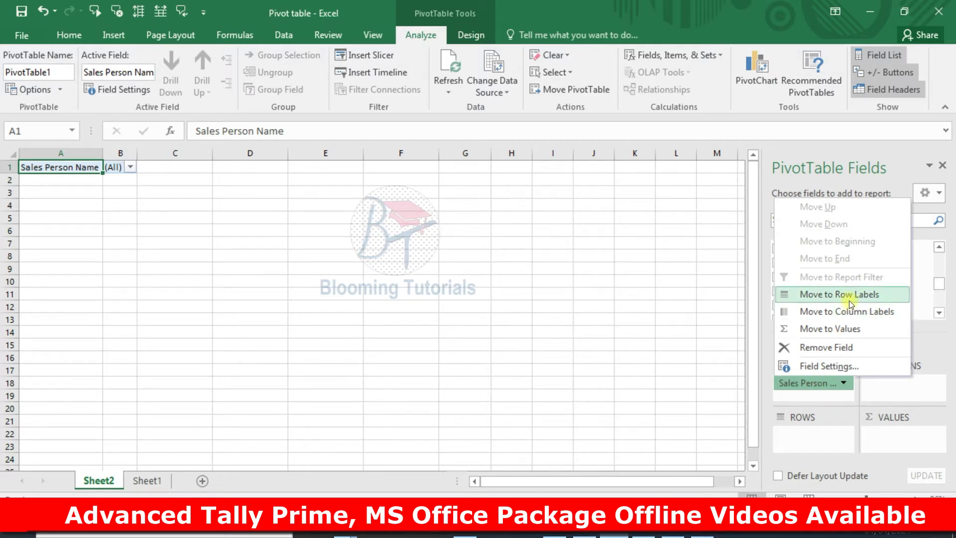
click(838, 386)
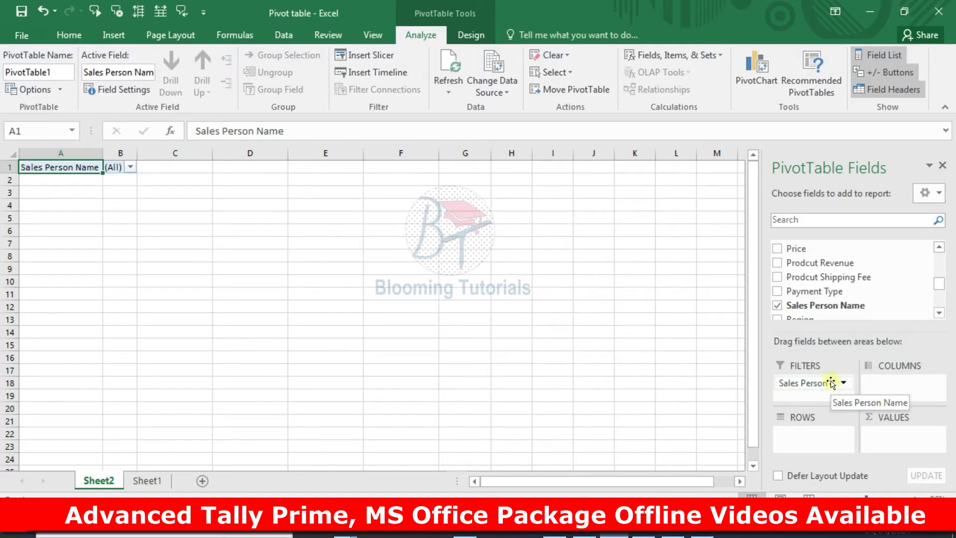
mouse_move(838, 386)
mouse_down()
mouse_move(721, 399)
mouse_move(668, 367)
mouse_up()
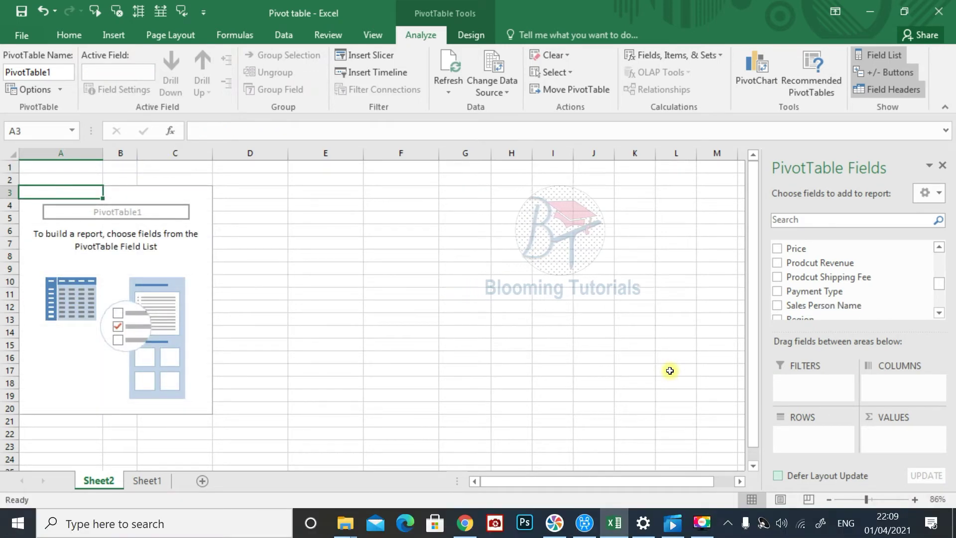
drag(825, 305, 811, 438)
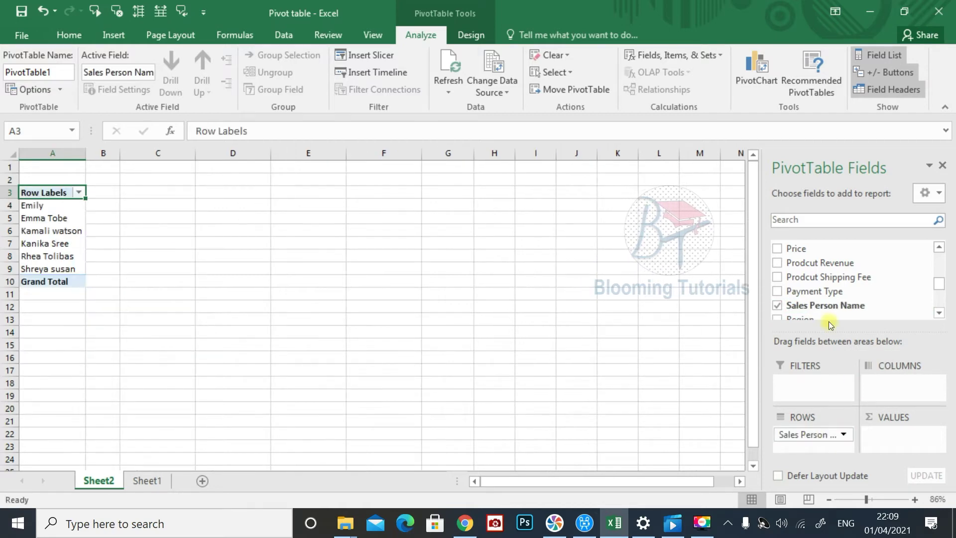
Put Region into Columns as East, North and West, and widen columns C and D
scroll(827, 298, down, 1)
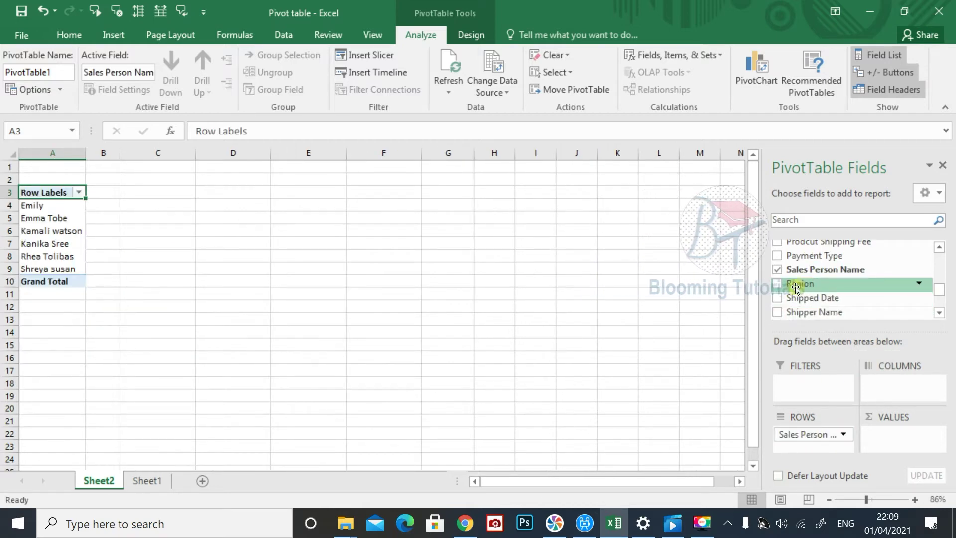
mouse_move(824, 283)
mouse_down()
mouse_move(915, 359)
mouse_move(911, 381)
mouse_up()
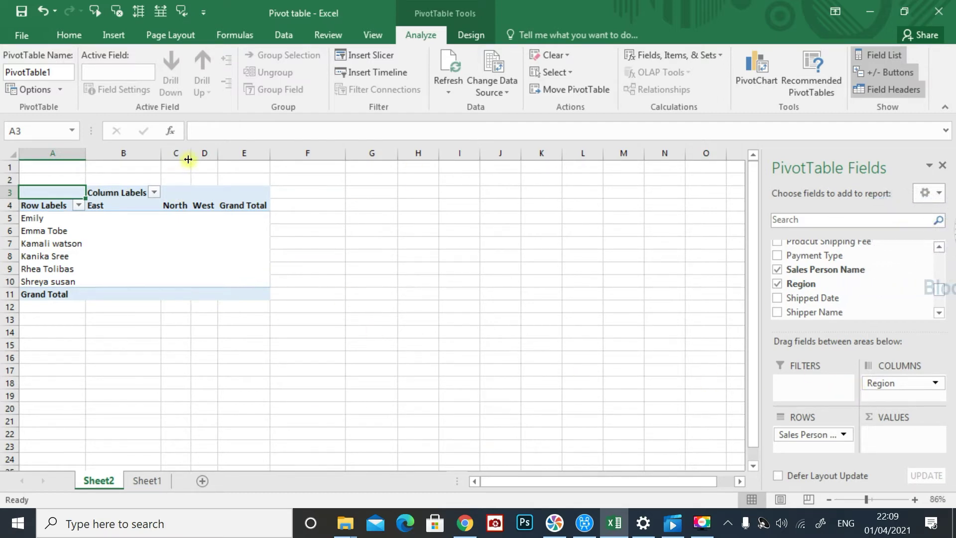
drag(216, 155, 217, 155)
drag(263, 159, 329, 160)
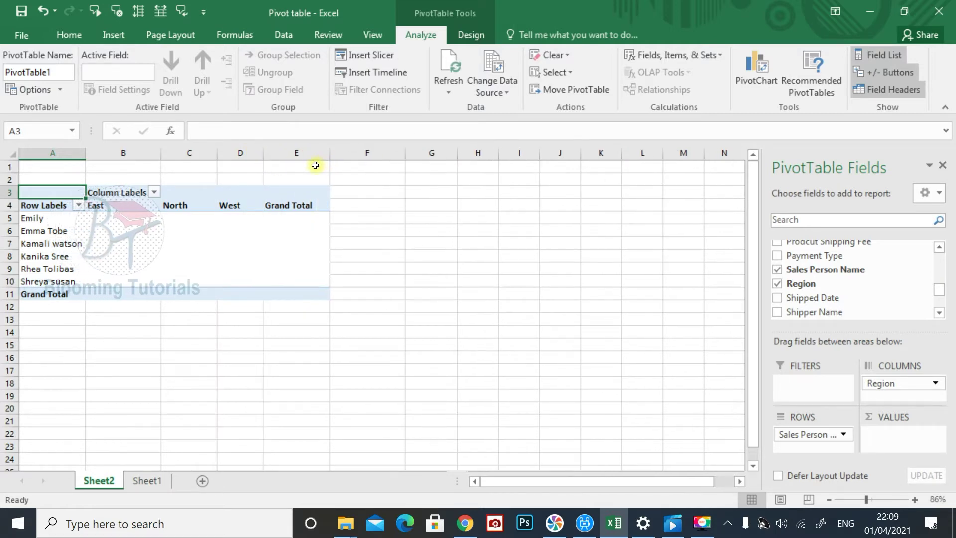
mouse_move(812, 298)
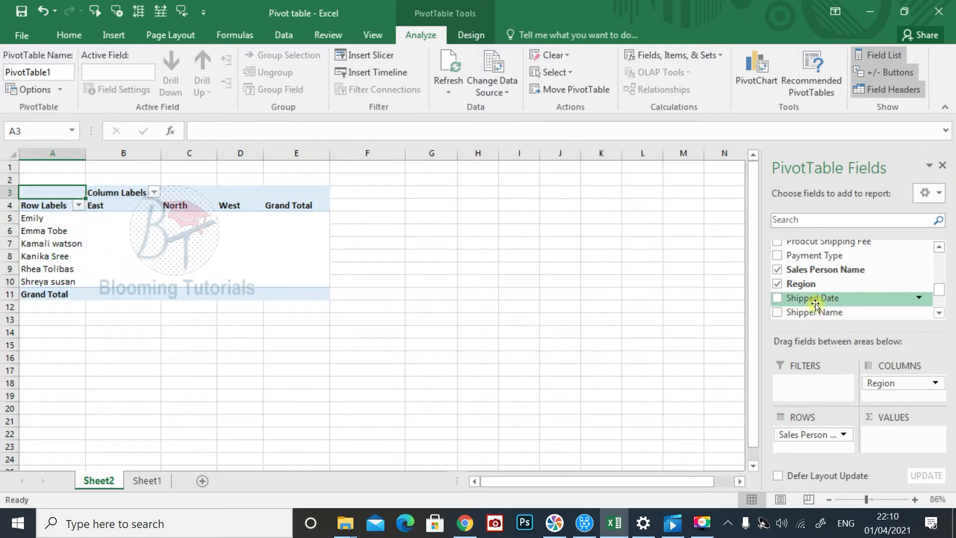
Sum Prodcut Revenue into Values (total 237845) and drill into Emily's North revenue
scroll(817, 269, up, 1)
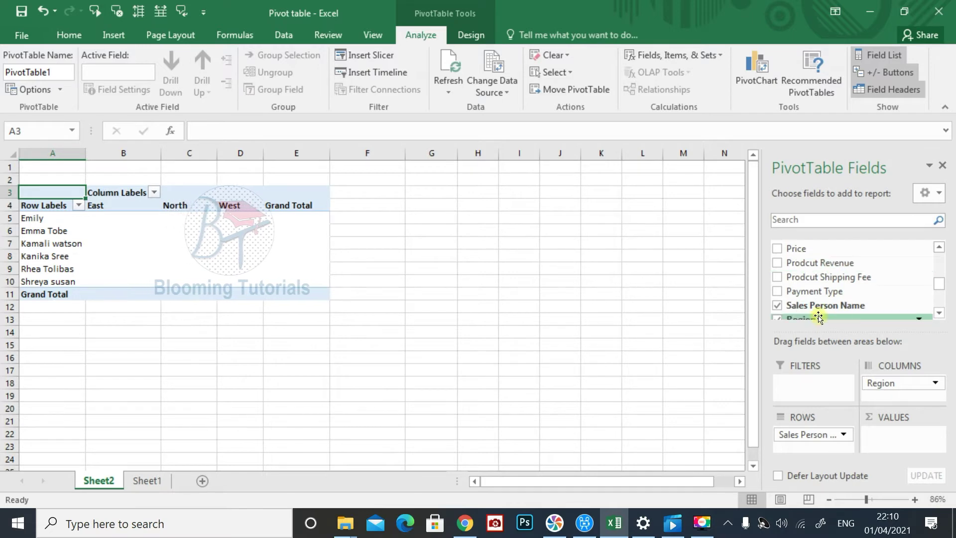
click(804, 264)
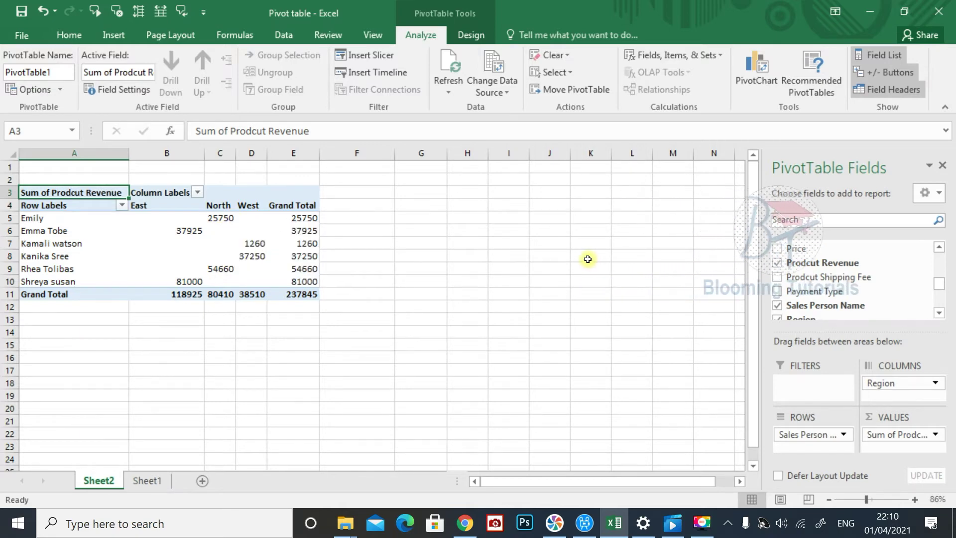
double_click(215, 216)
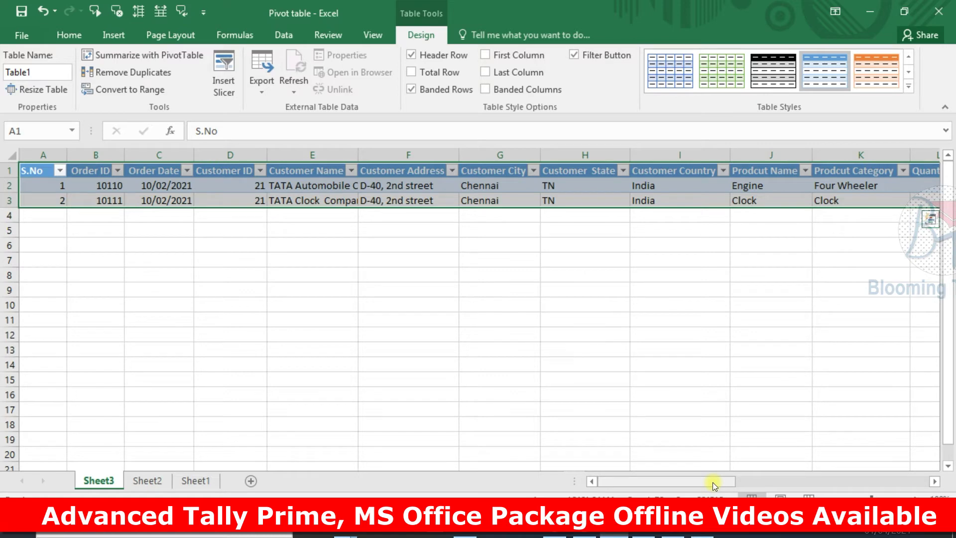
On Sheet3, select revenue cells N2:N3 (25000 and 750) to check their sum
drag(713, 482, 770, 480)
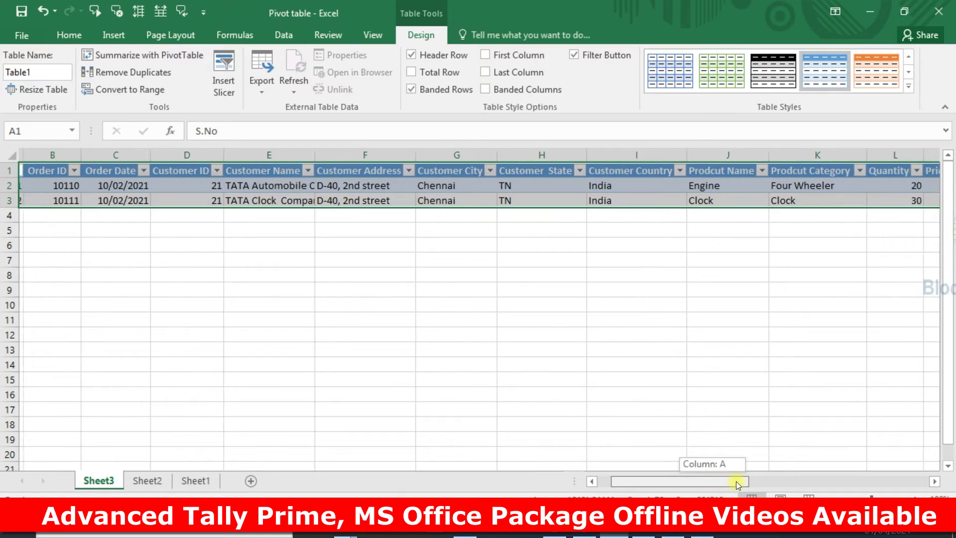
drag(770, 480, 781, 480)
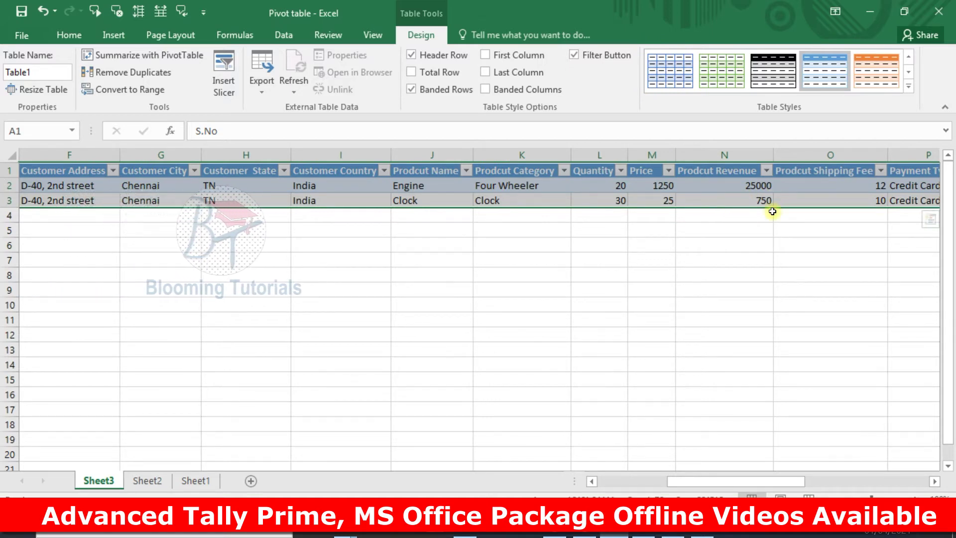
drag(759, 185, 758, 199)
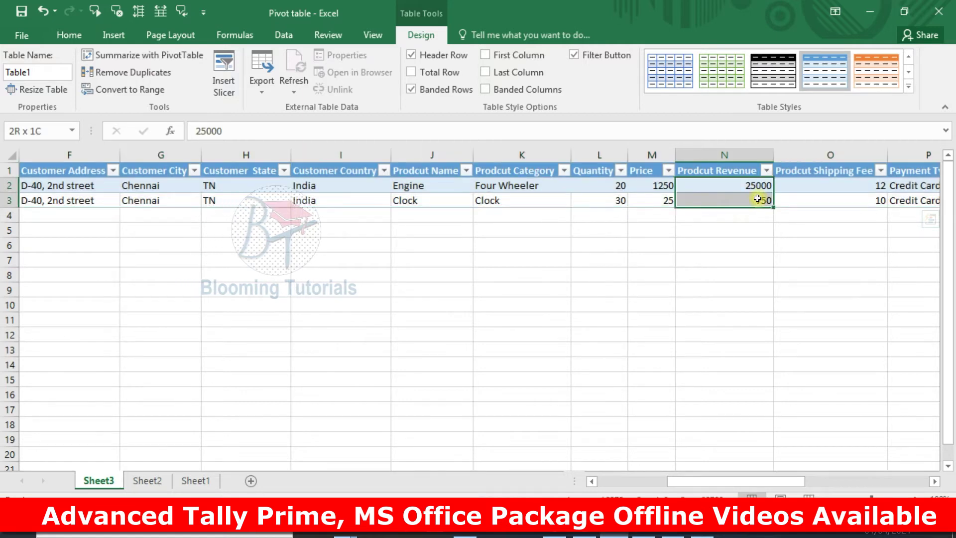
click(725, 244)
click(743, 194)
drag(744, 194, 743, 198)
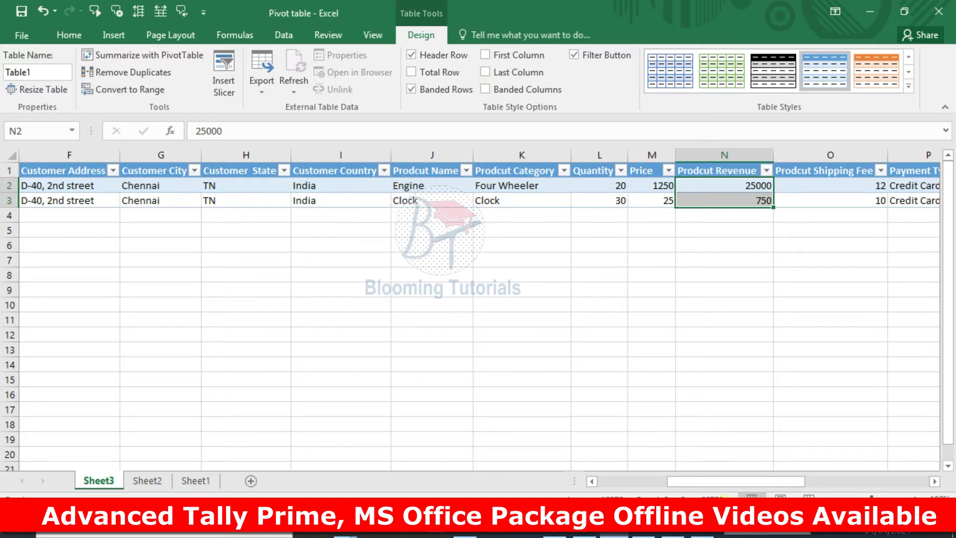
click(146, 481)
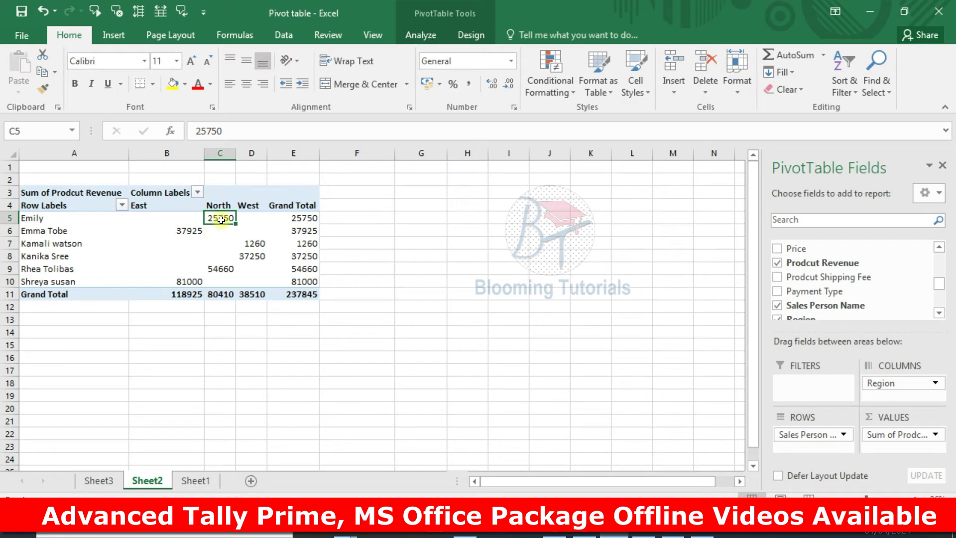
click(183, 232)
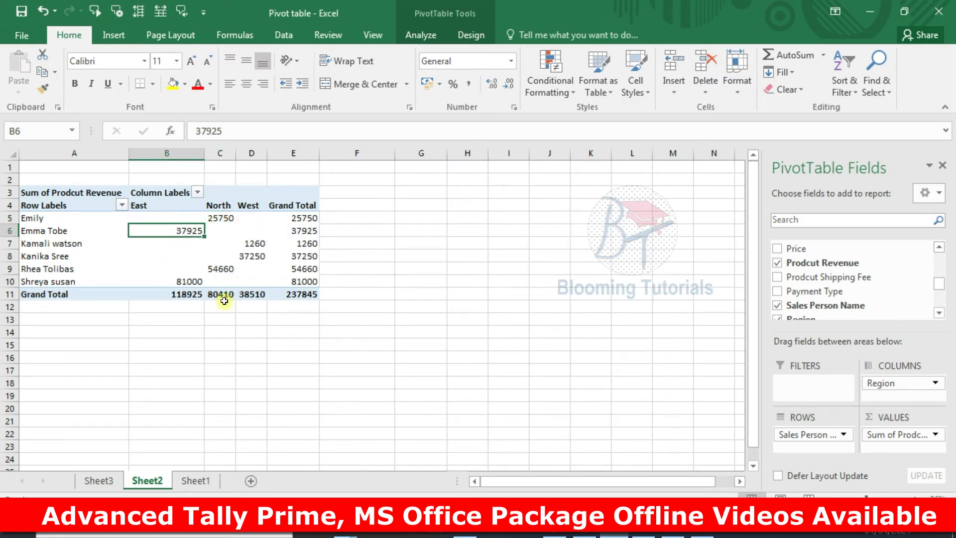
double_click(188, 232)
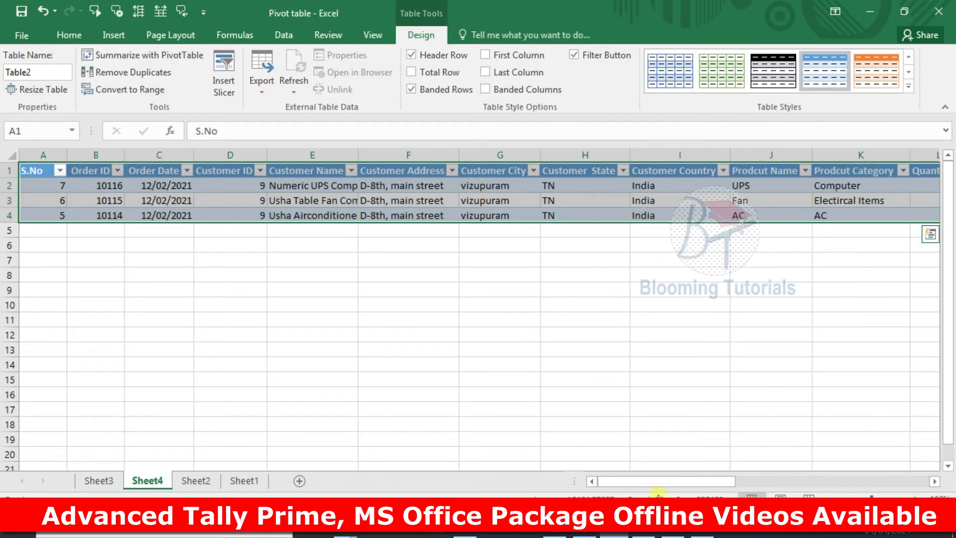
Check that revenue cells N2:N4 on Sheet4 total 37925, then switch to Sheet1
drag(653, 483, 725, 480)
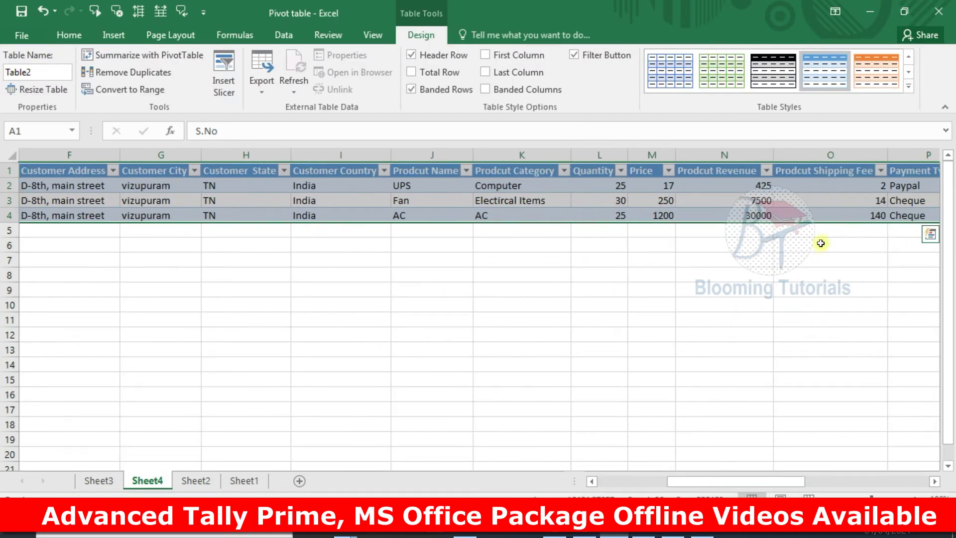
drag(742, 186, 745, 221)
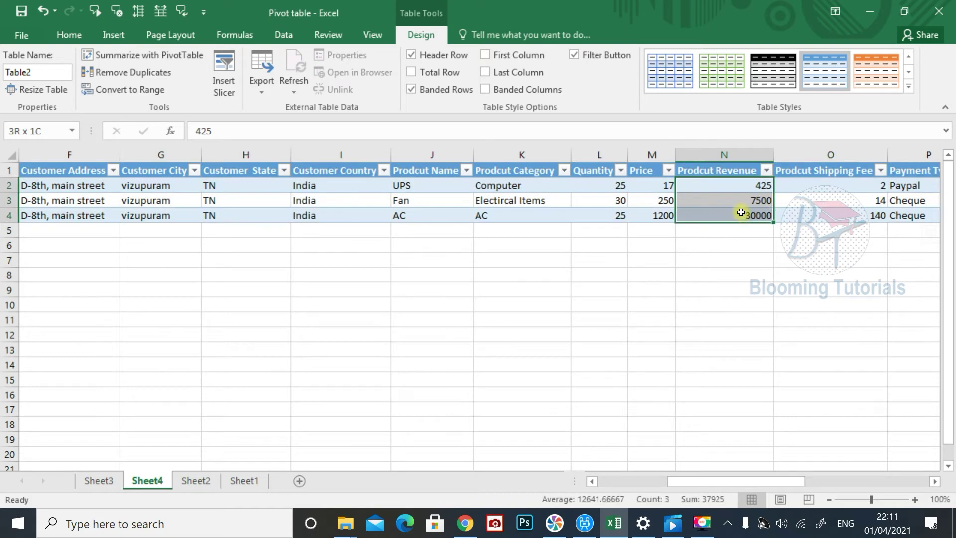
click(732, 366)
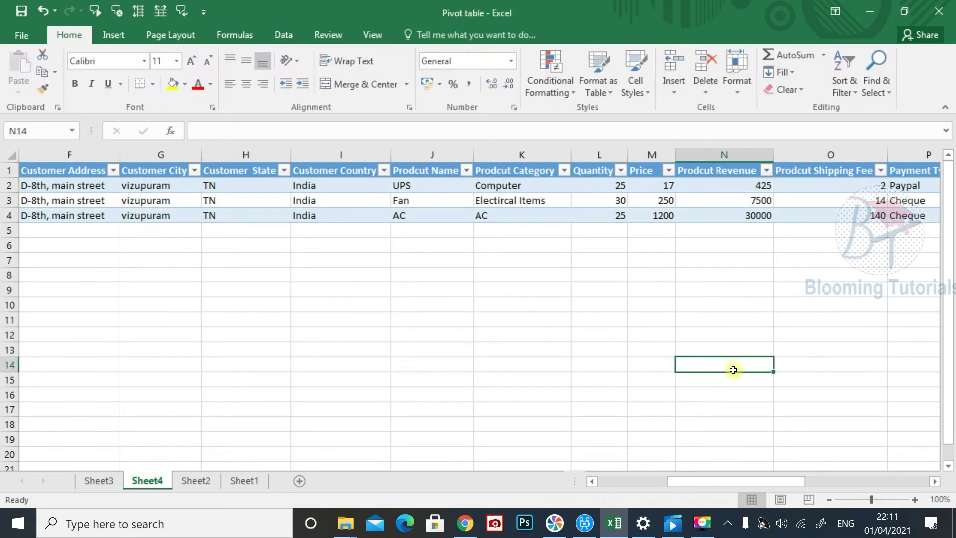
click(732, 203)
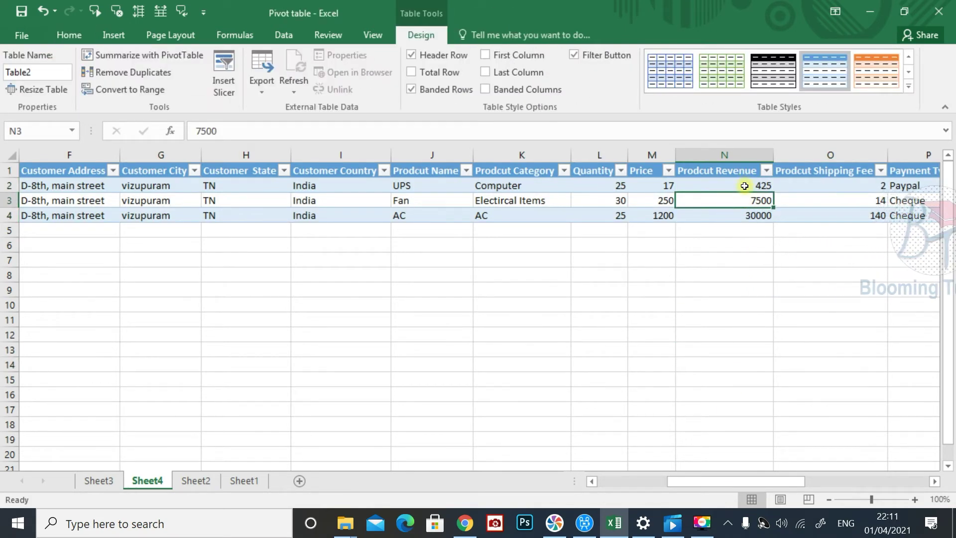
drag(745, 185, 749, 213)
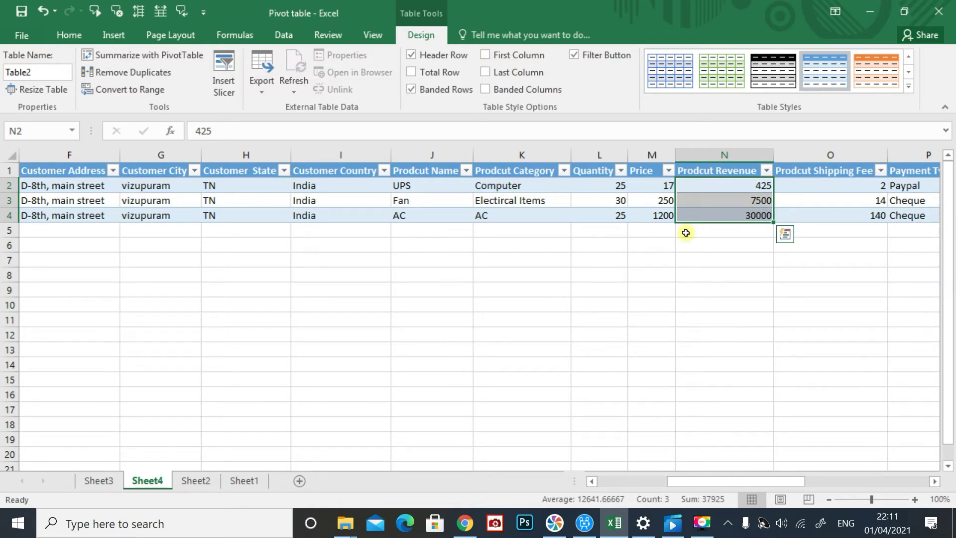
click(244, 481)
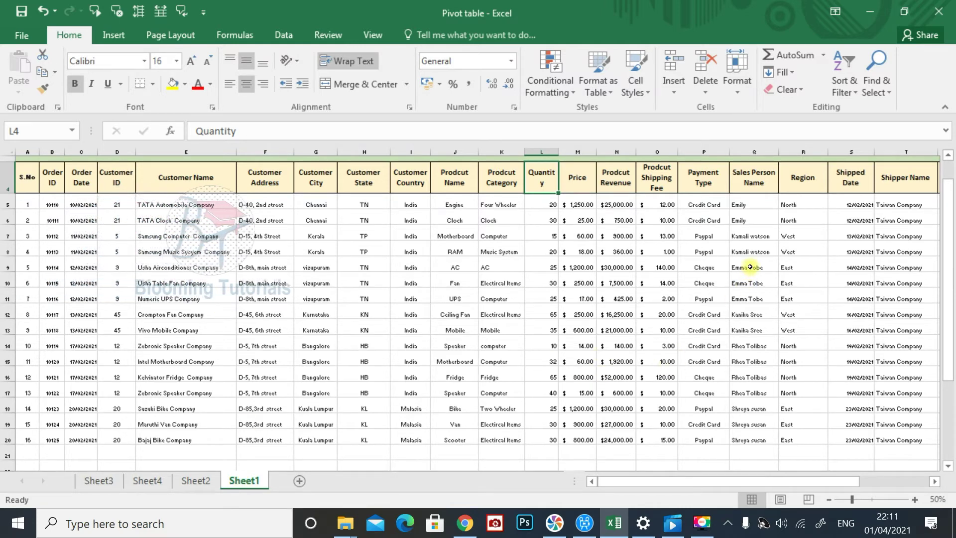
drag(749, 268, 745, 294)
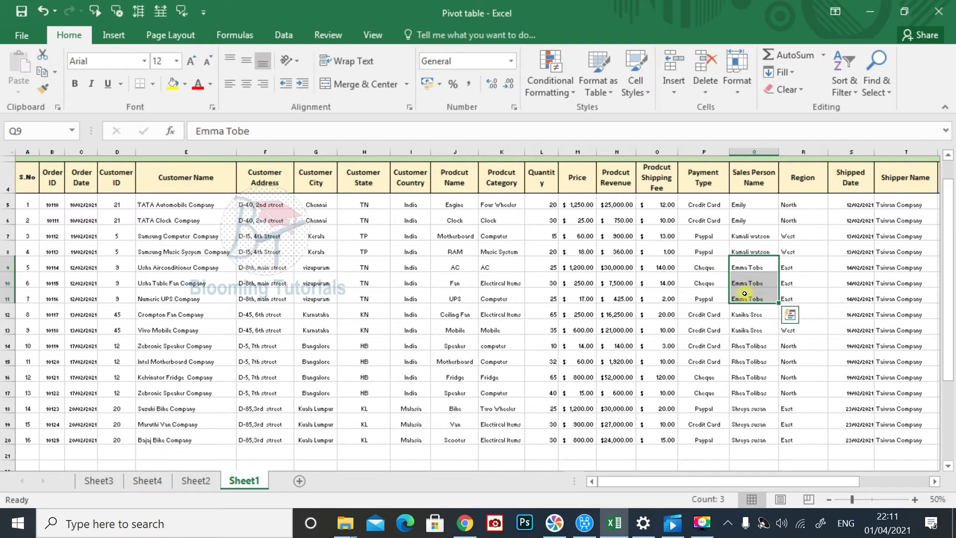
click(580, 268)
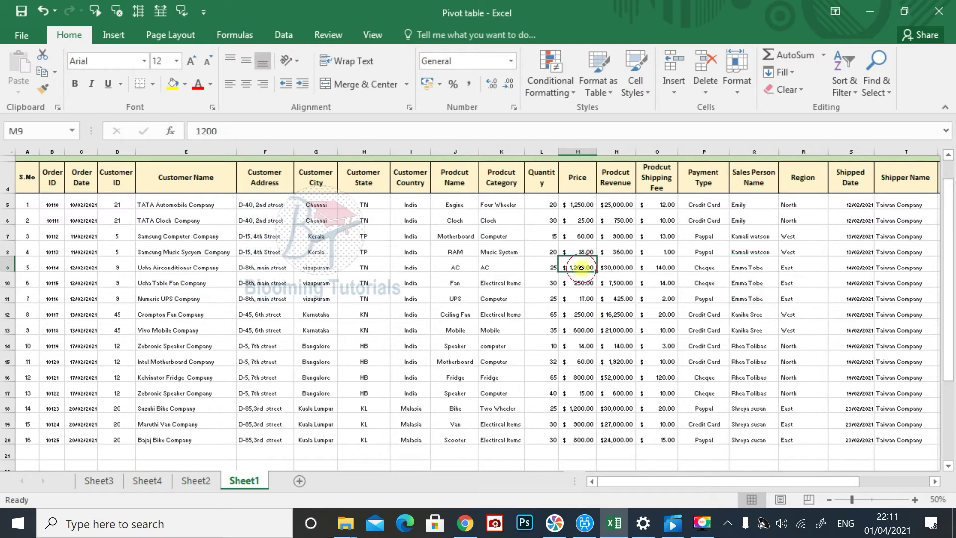
drag(580, 267, 581, 299)
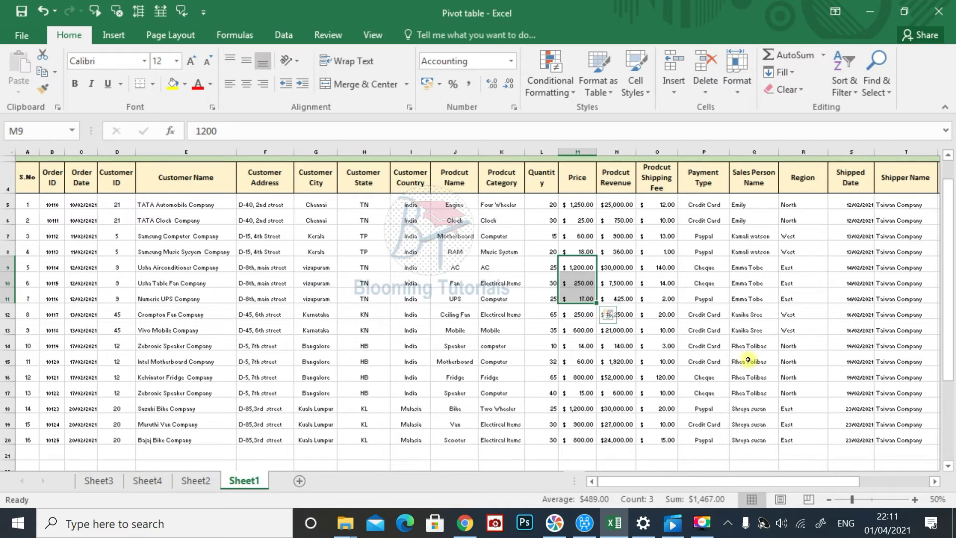
drag(617, 268, 620, 290)
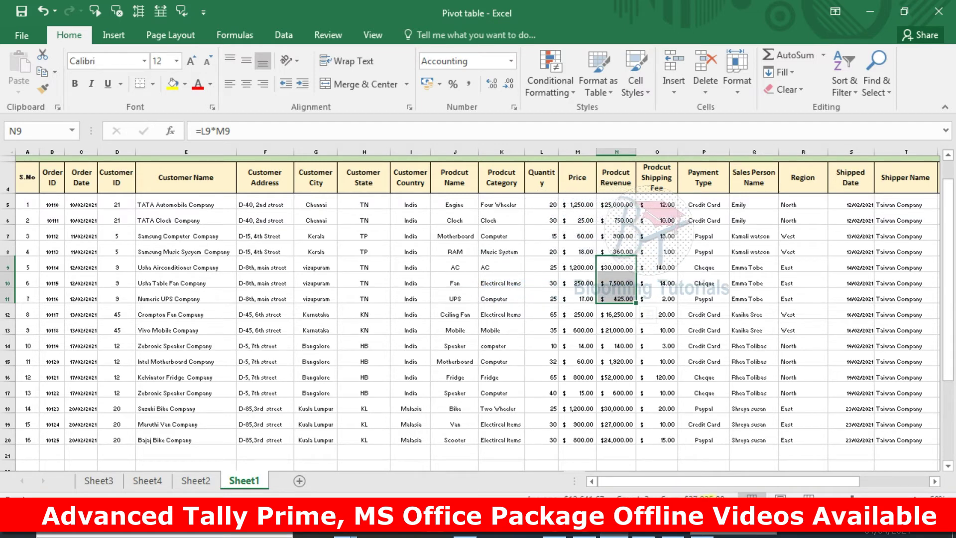
click(195, 481)
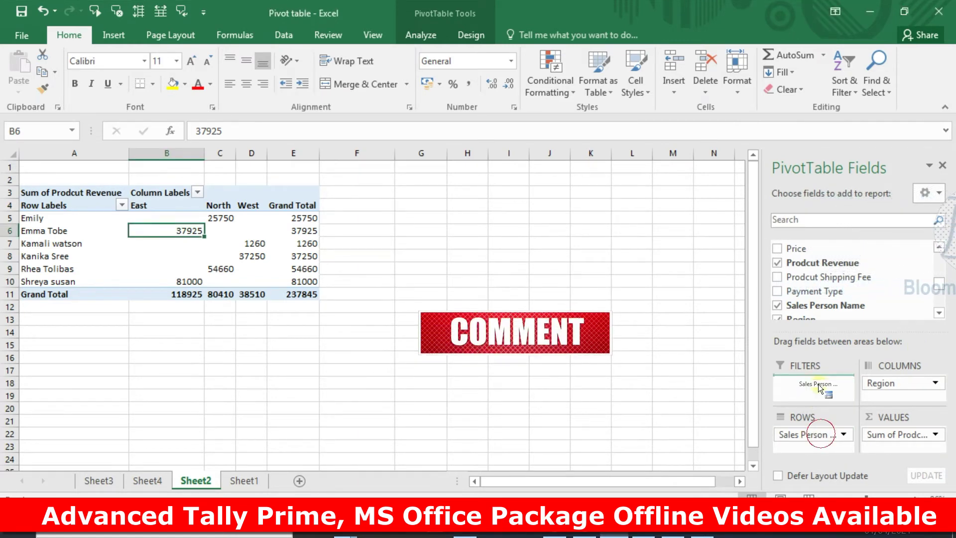
Move Sales Person Name to Filters and Region to Rows: East 118925, North 80410, West 38510
drag(821, 398, 818, 403)
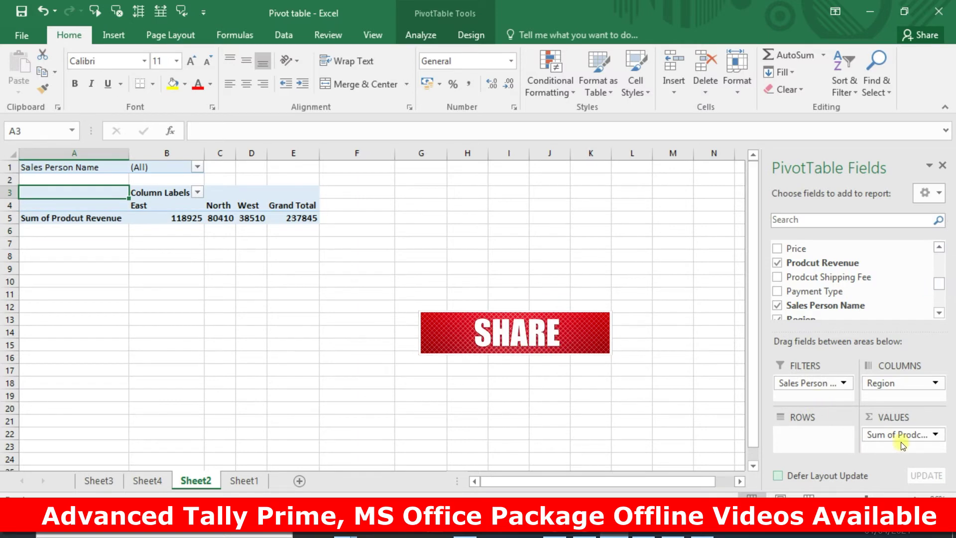
drag(893, 388, 813, 449)
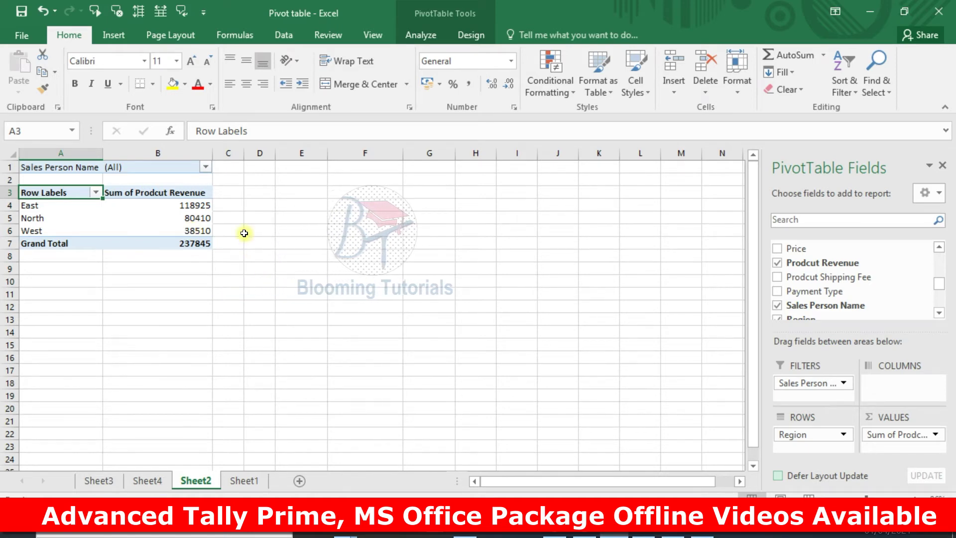
Filter the pivot to a single salesperson with the Sales Person Name filter
click(205, 168)
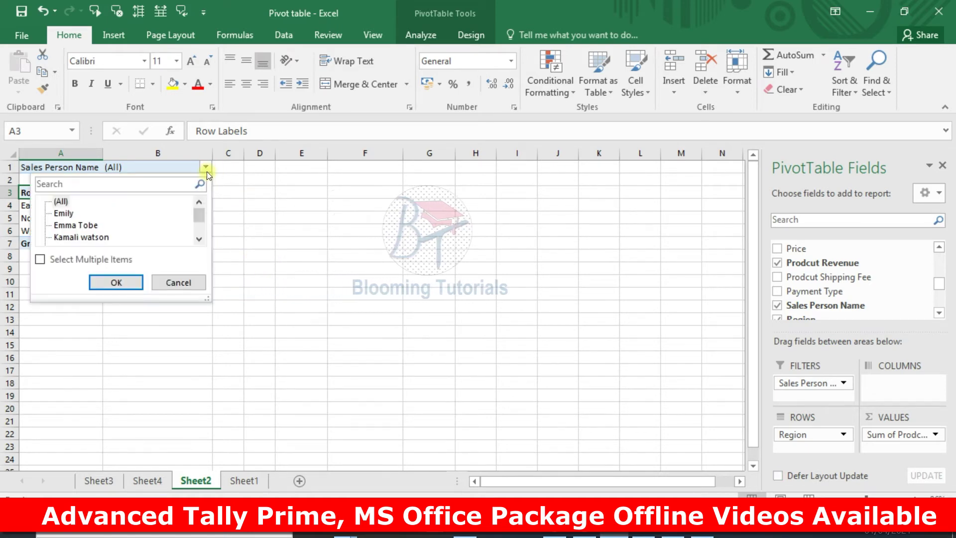
click(207, 171)
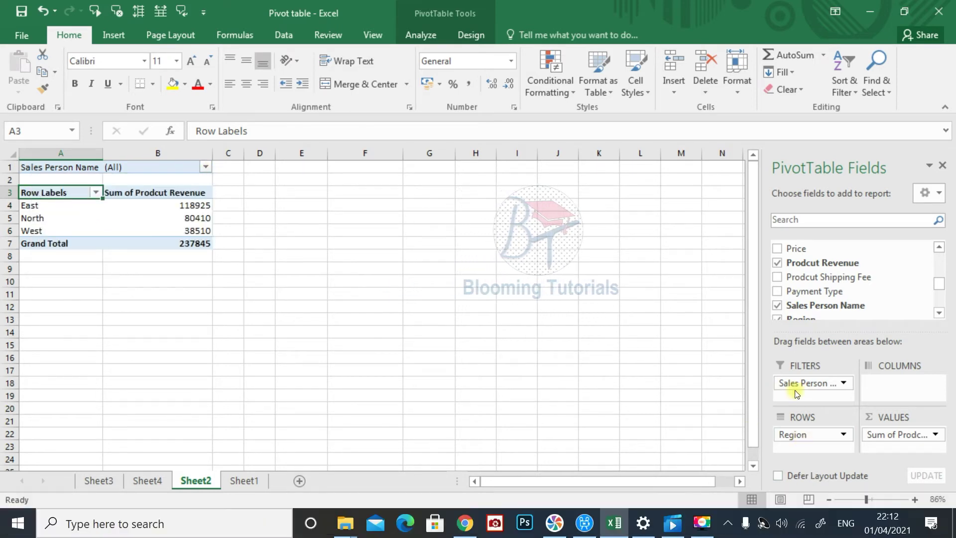
click(202, 169)
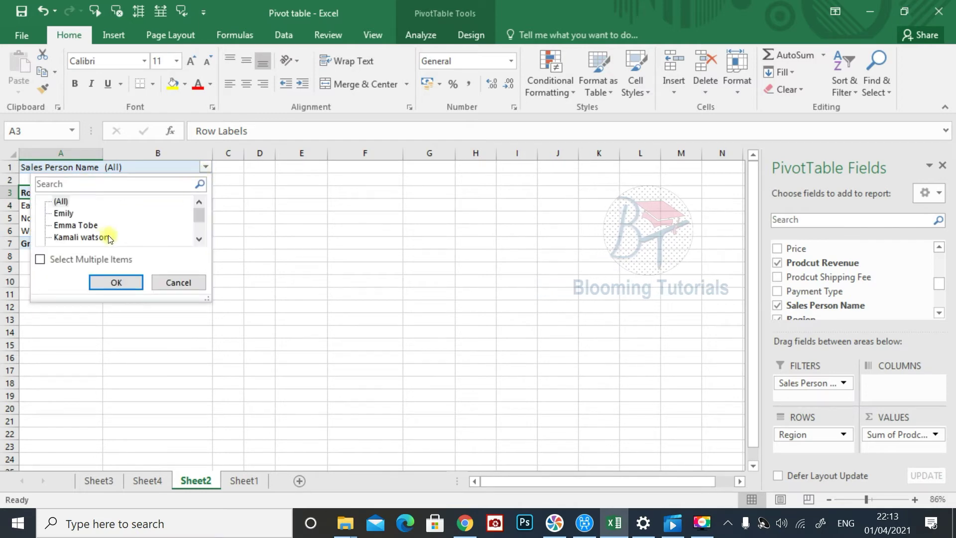
click(88, 226)
click(106, 282)
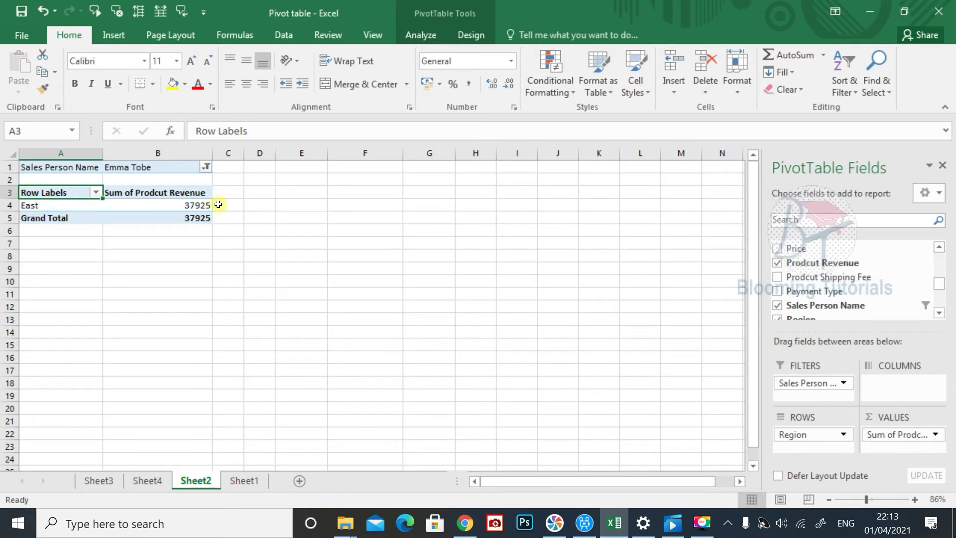
Switch the filter to other salespeople, then drill into the 81000 East total on Sheet5
click(206, 167)
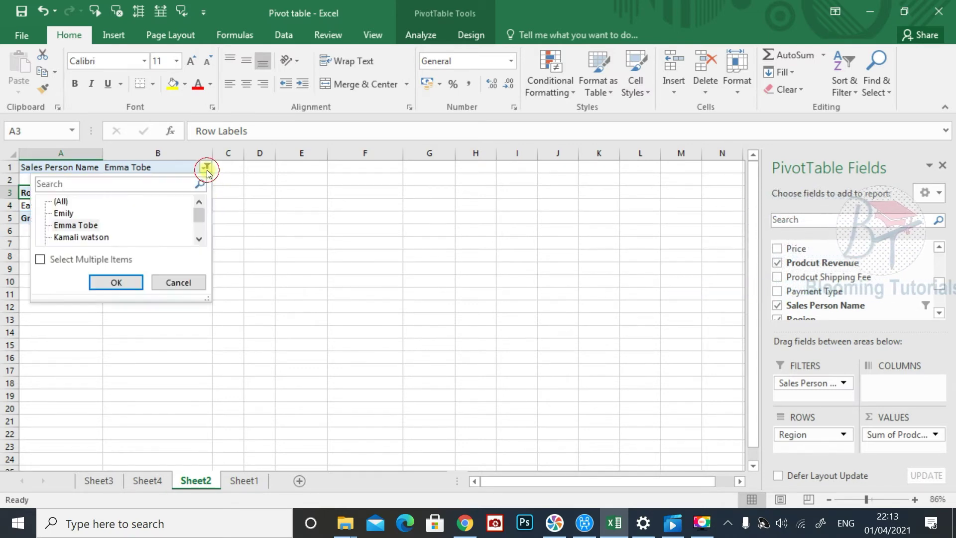
click(67, 237)
click(121, 284)
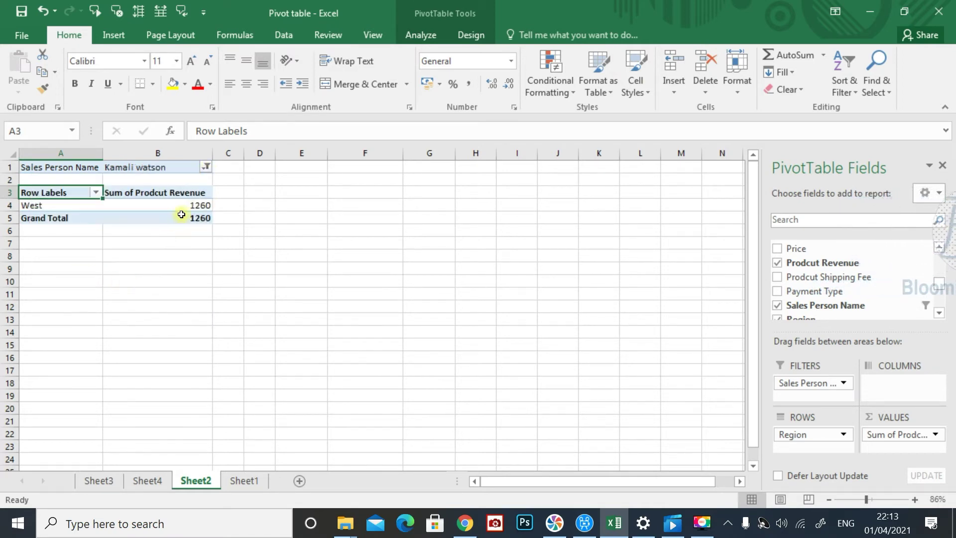
click(206, 169)
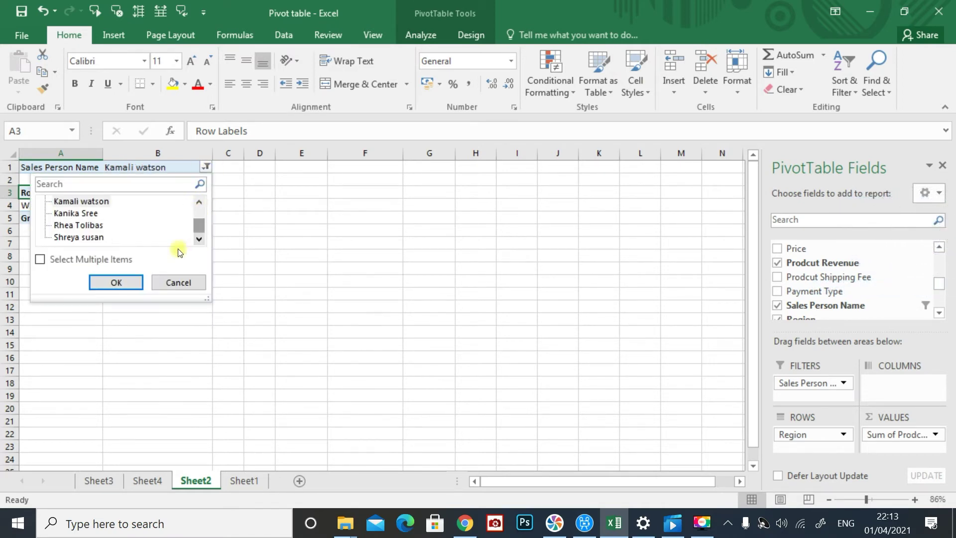
click(130, 282)
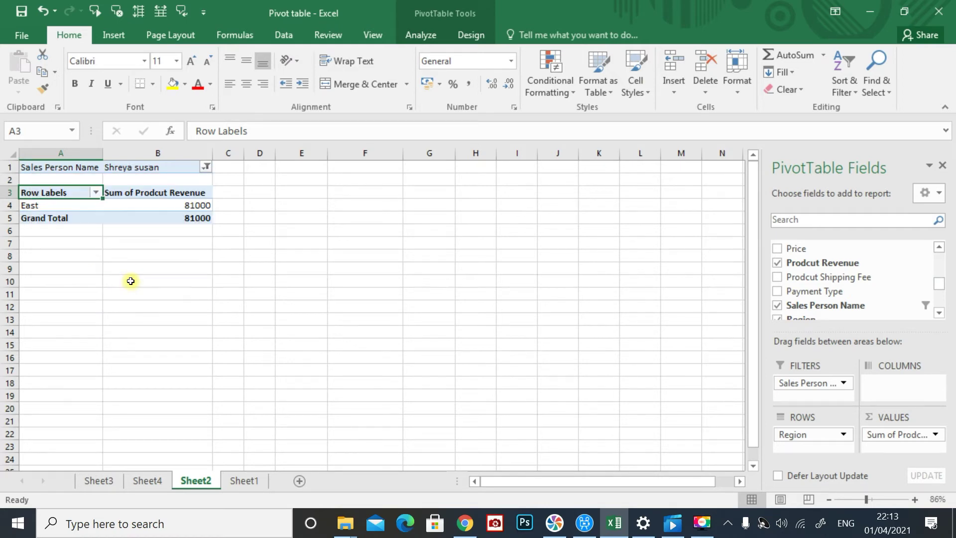
double_click(204, 204)
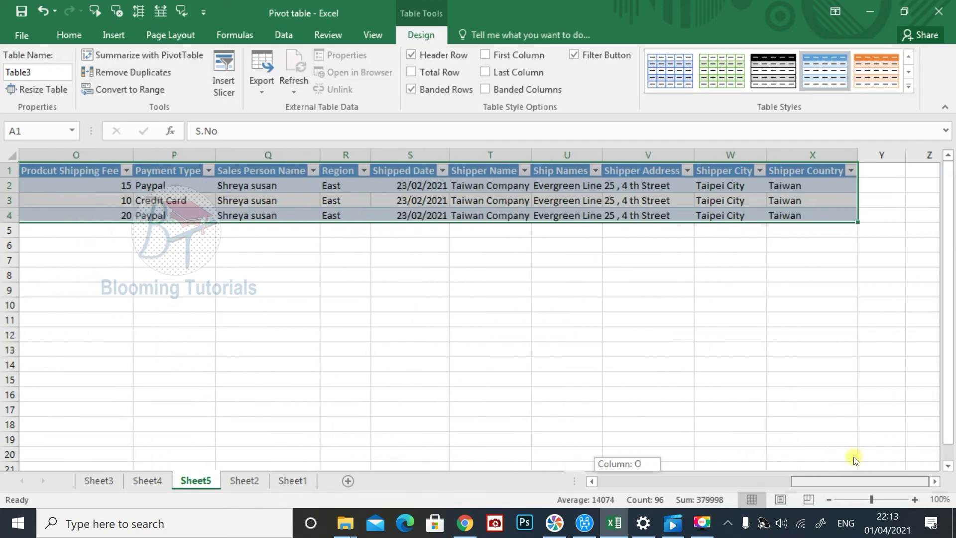
Back on Sheet2, reset the Sales Person Name filter to (All) so revenue totals 237845
drag(626, 484, 862, 457)
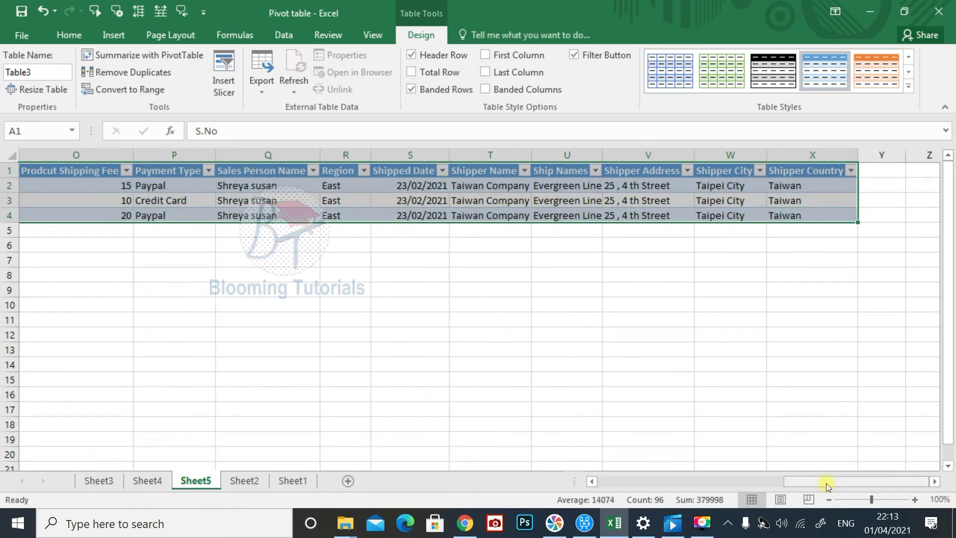
drag(827, 481, 755, 480)
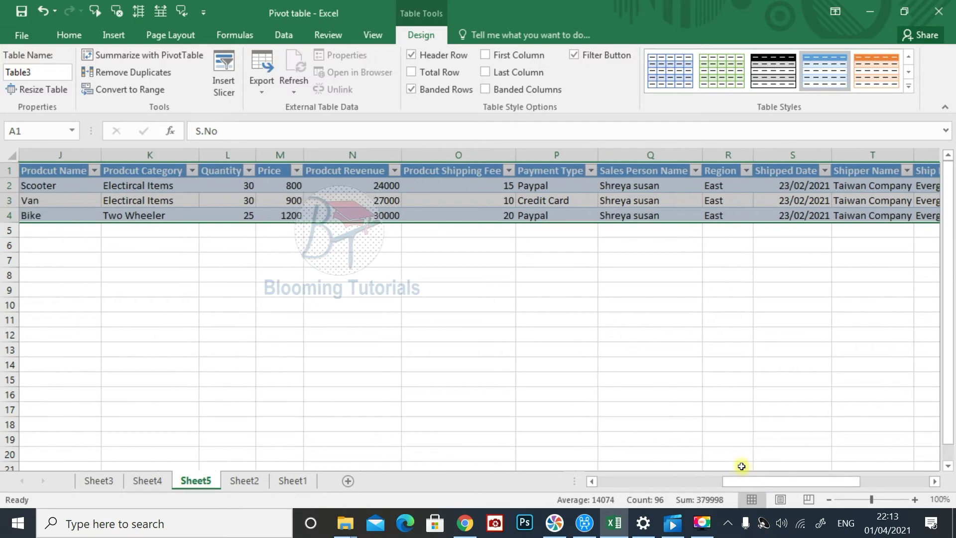
click(247, 481)
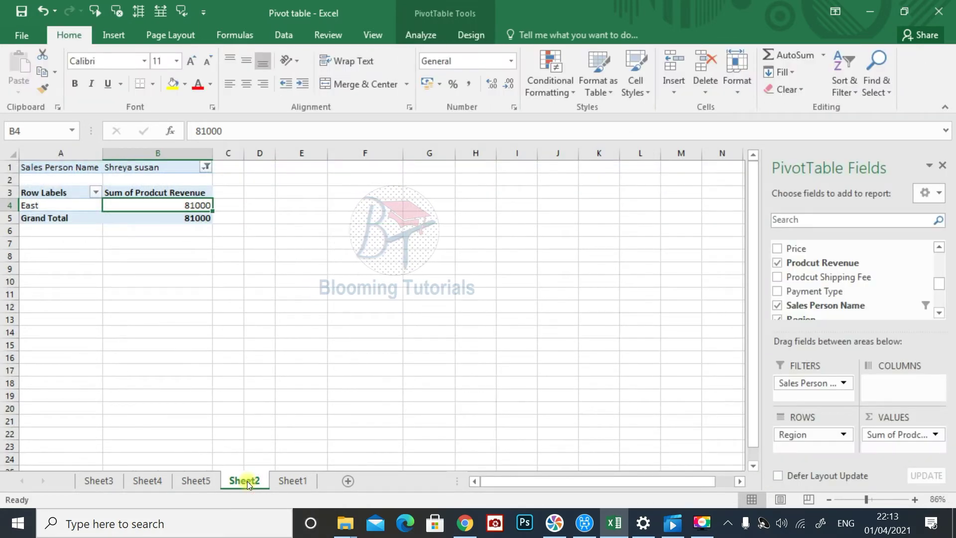
click(210, 170)
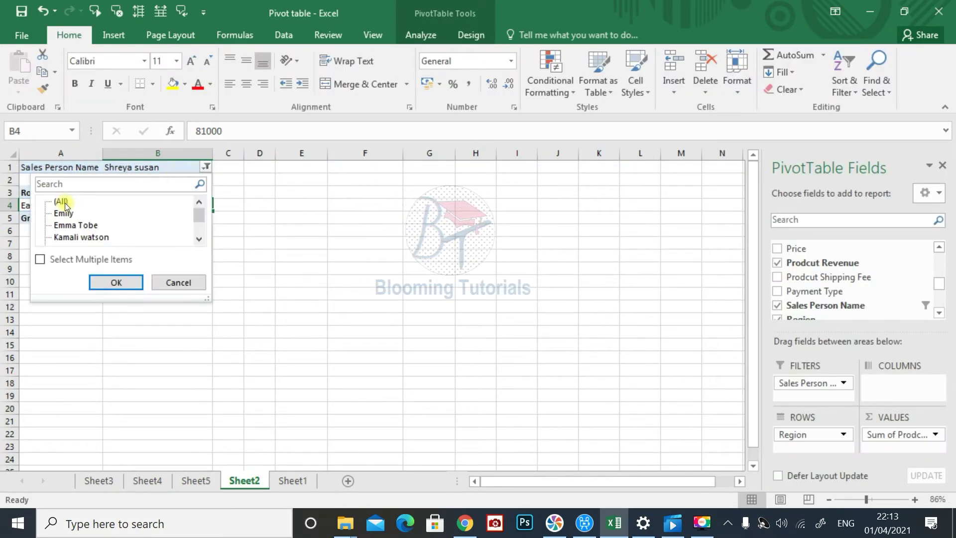
click(125, 282)
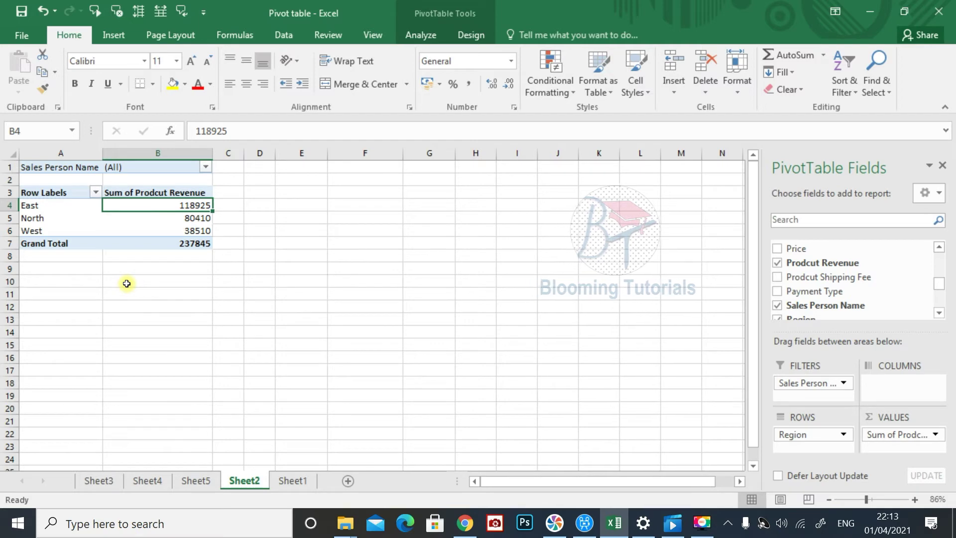
click(293, 233)
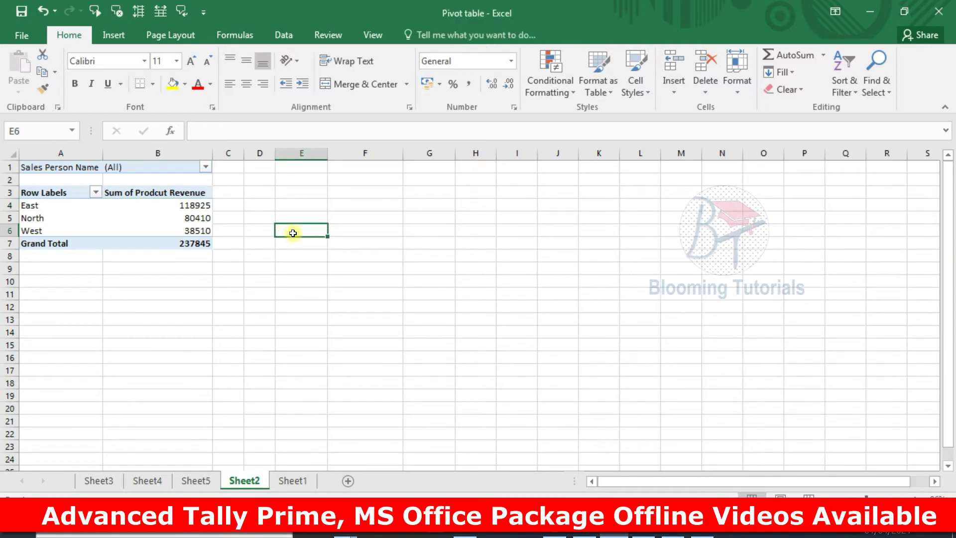
Insert a Clustered Bar PivotChart plotting East, North and West revenue from the pivot
click(139, 223)
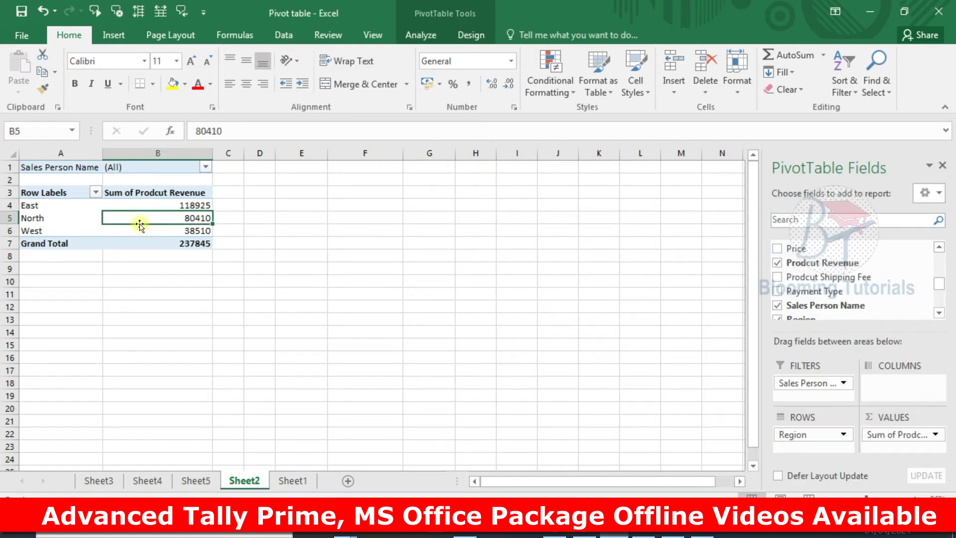
click(115, 41)
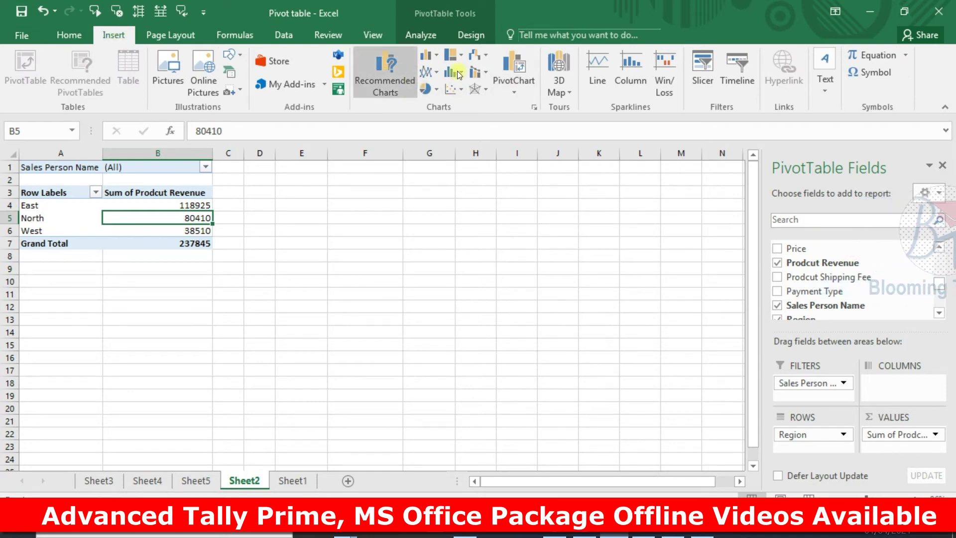
click(514, 92)
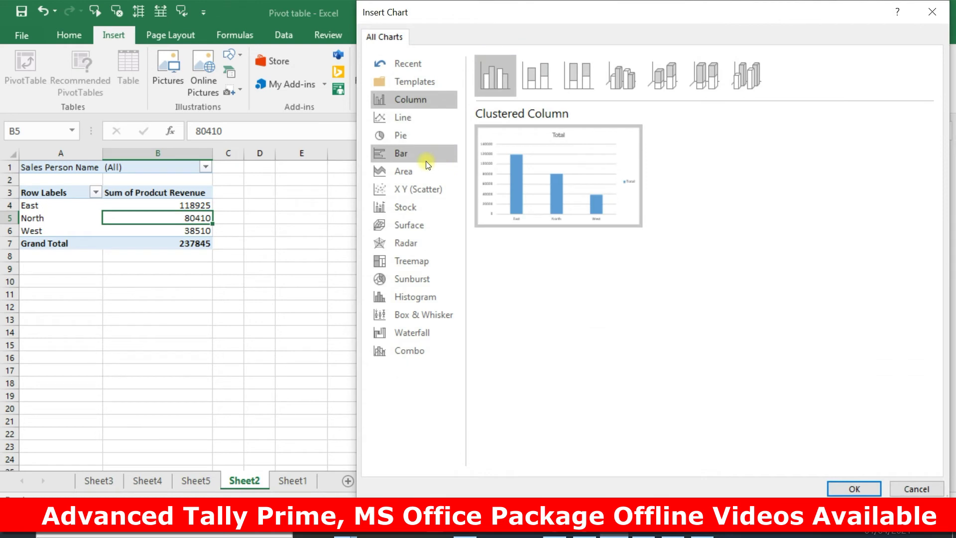
click(418, 158)
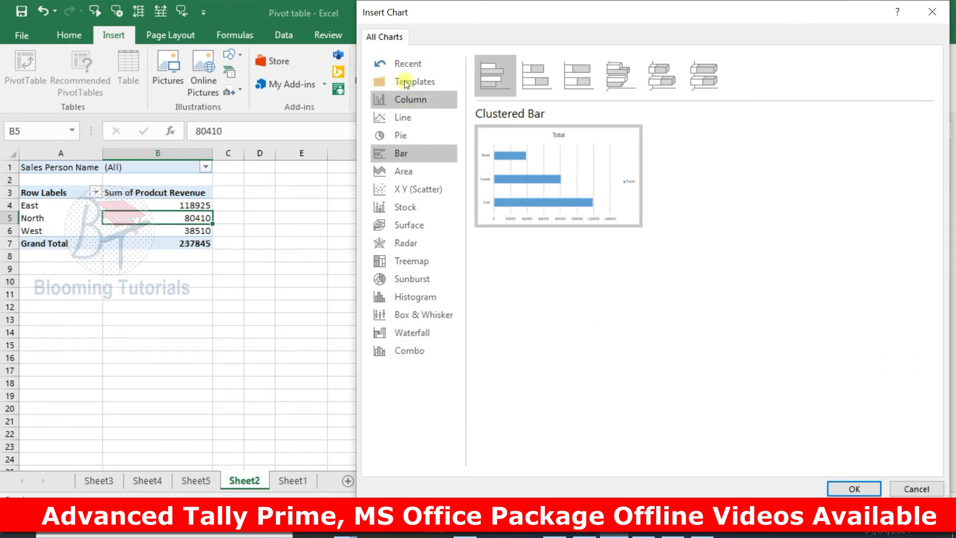
click(410, 97)
click(402, 119)
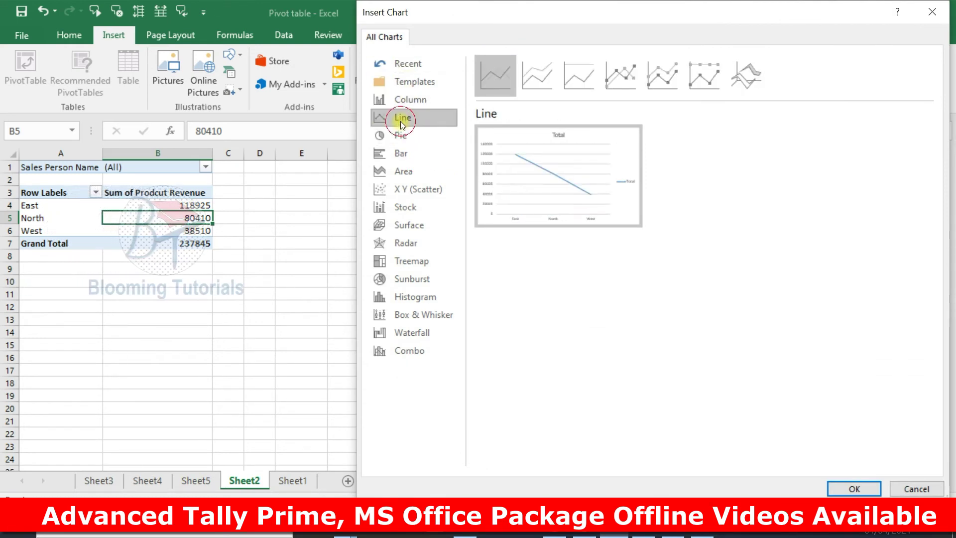
click(411, 134)
click(398, 170)
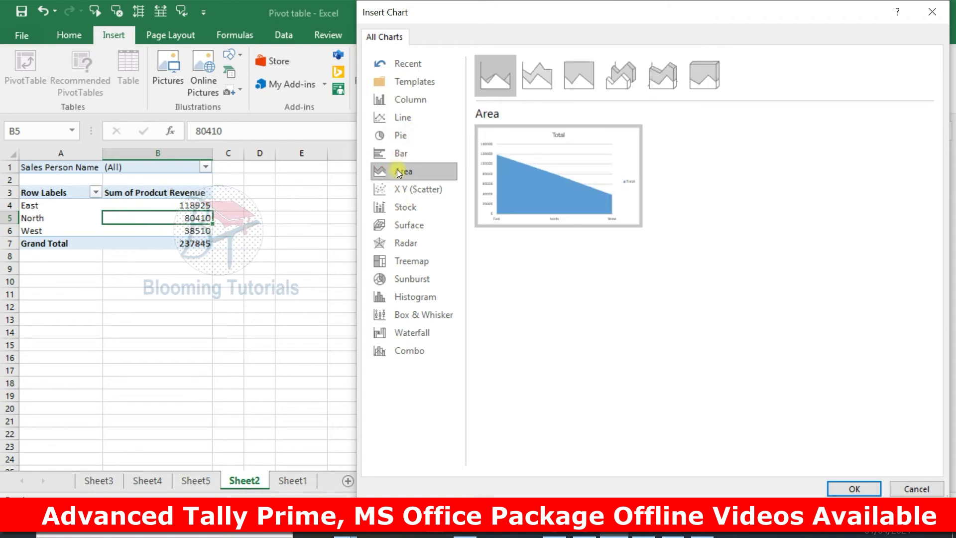
click(404, 103)
click(413, 152)
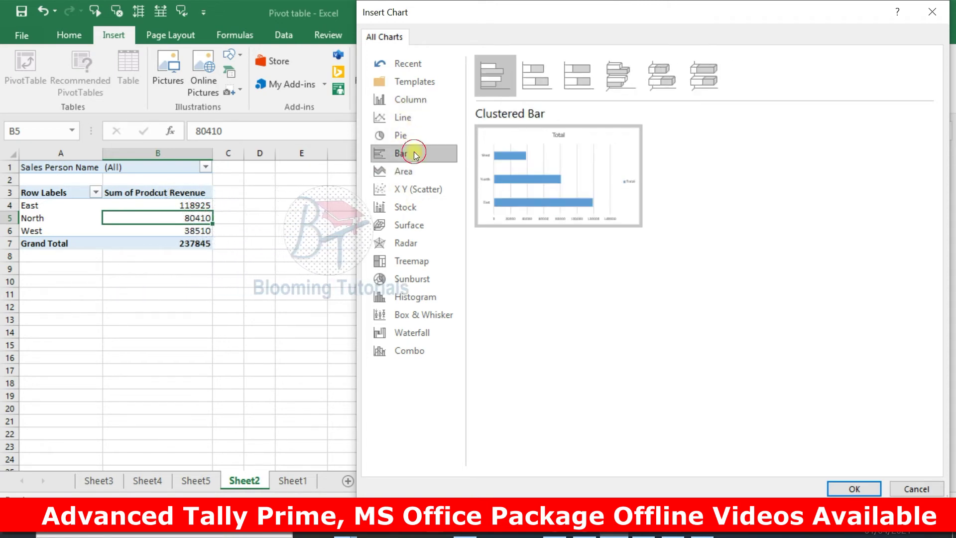
click(855, 489)
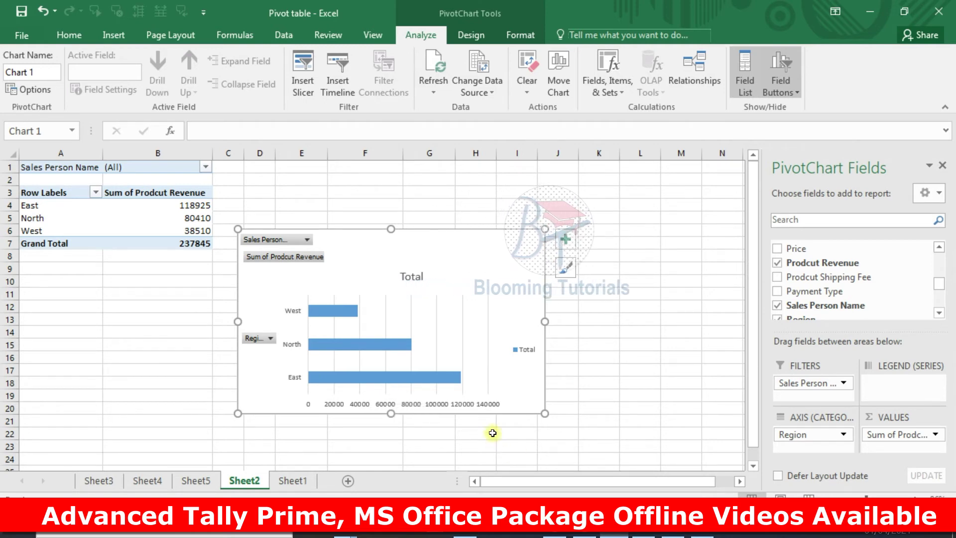
mouse_move(350, 377)
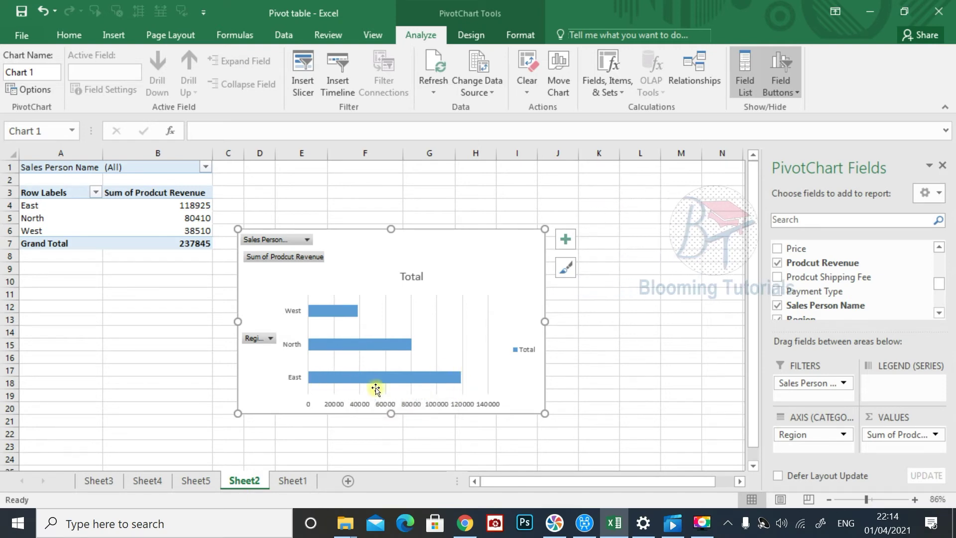
mouse_move(319, 385)
click(299, 240)
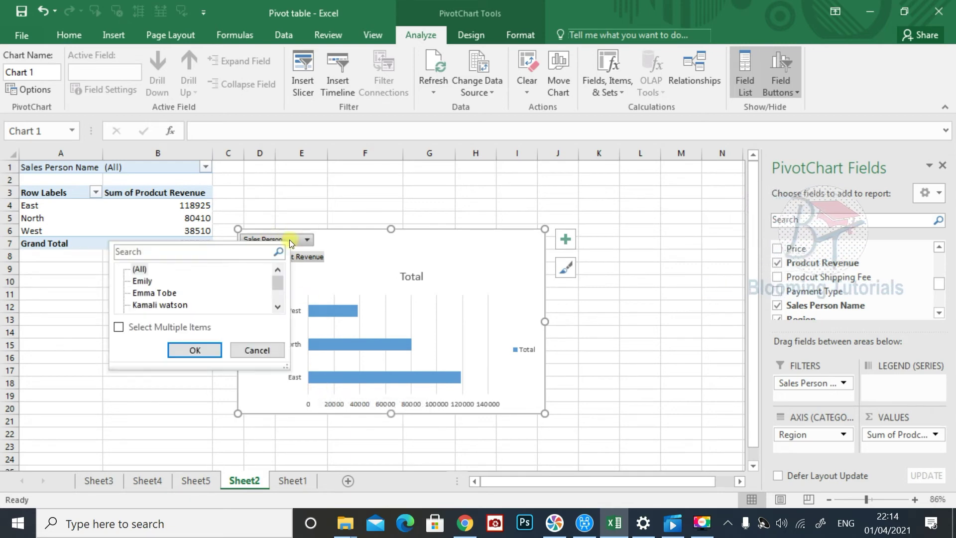
click(142, 280)
click(194, 351)
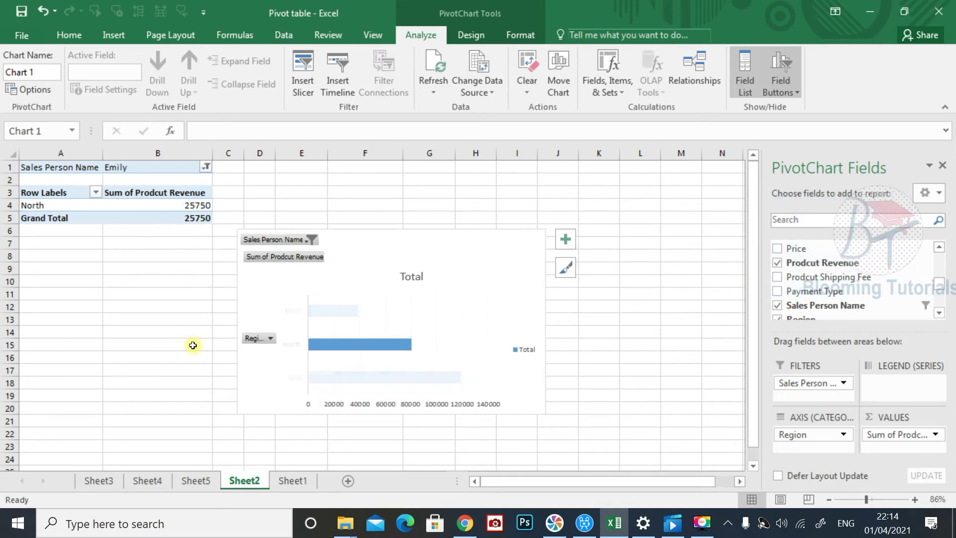
click(241, 345)
mouse_move(386, 344)
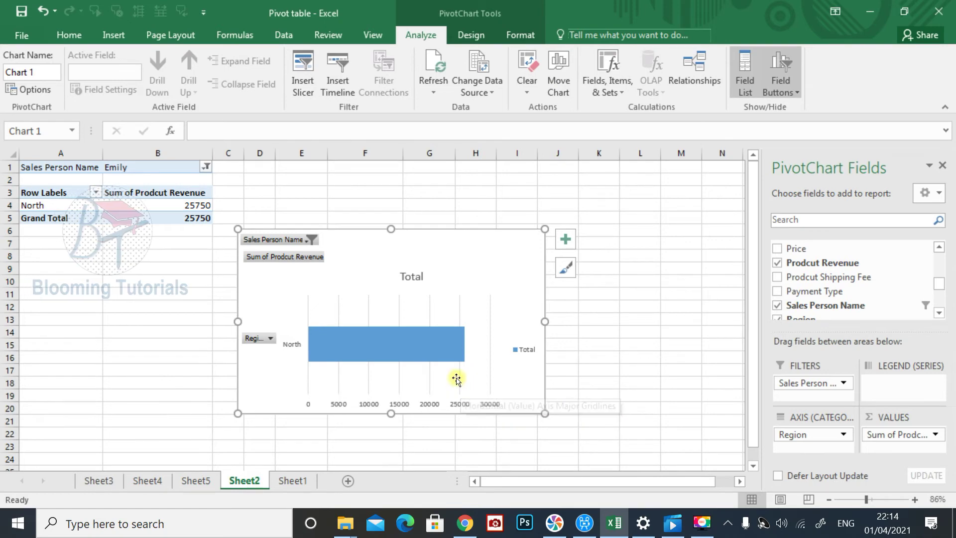
click(305, 241)
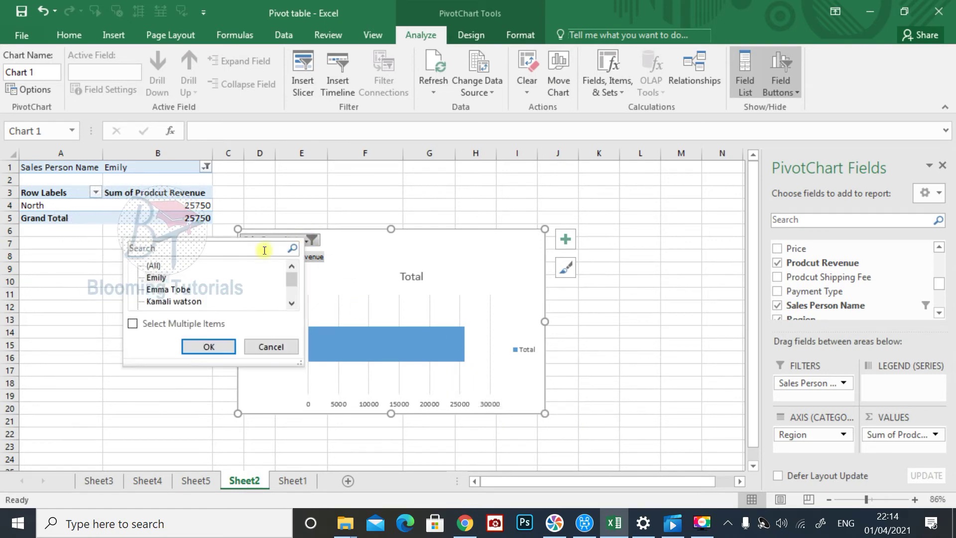
click(182, 290)
click(208, 346)
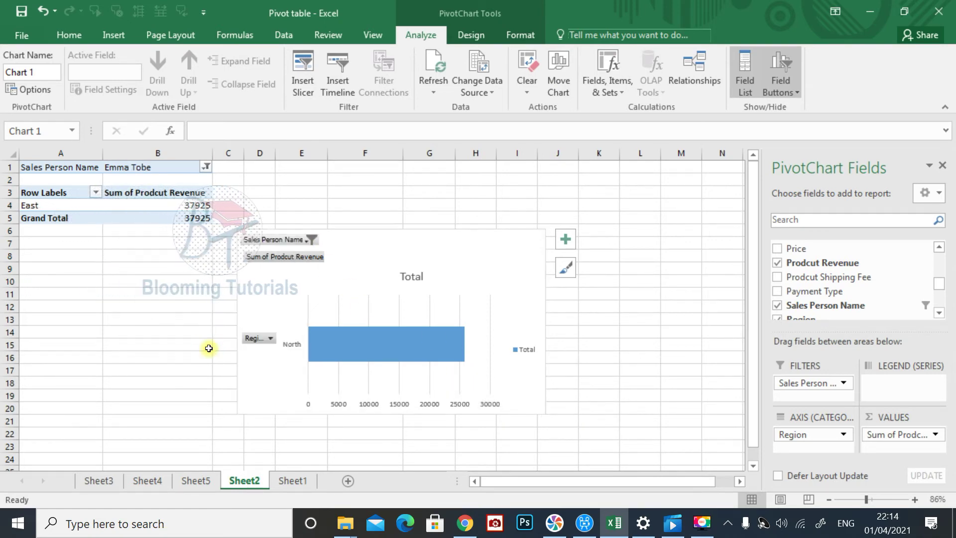
click(313, 241)
click(152, 258)
click(214, 346)
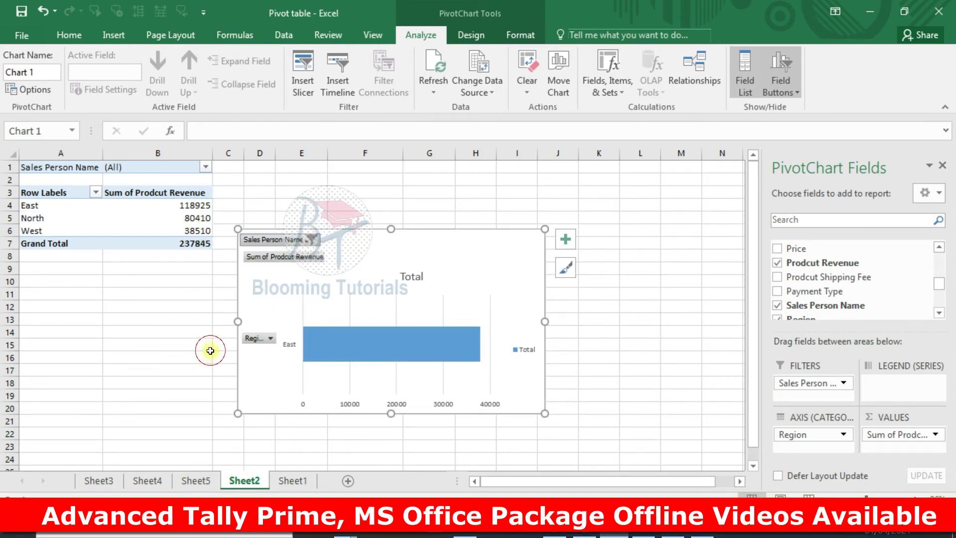
click(270, 338)
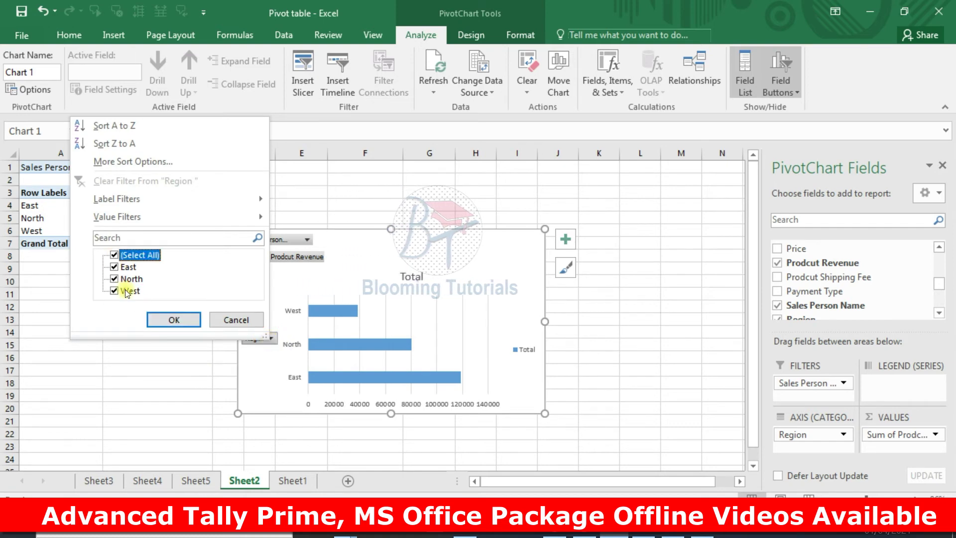
Filter the pivot's regions to show East only
click(114, 255)
click(116, 267)
click(175, 320)
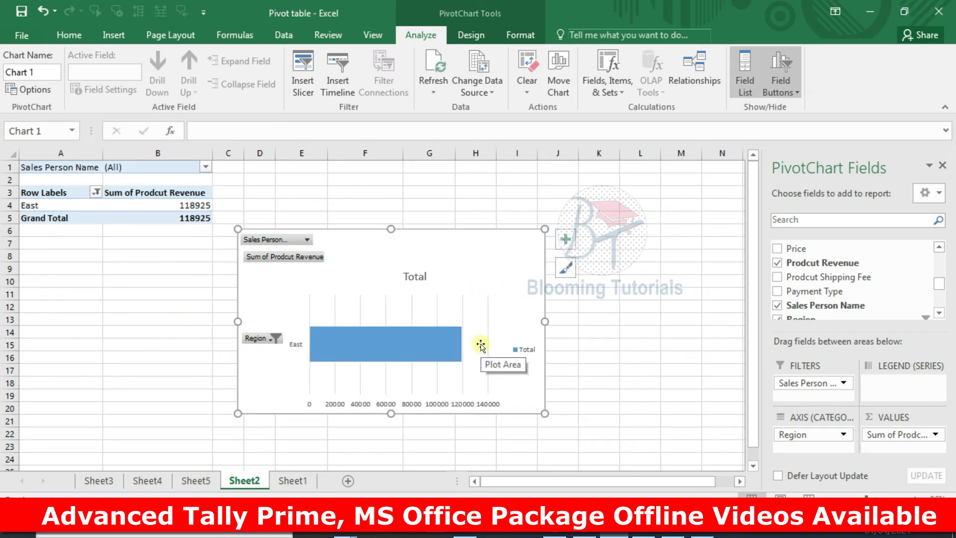
Hide all field buttons on the PivotChart
click(266, 341)
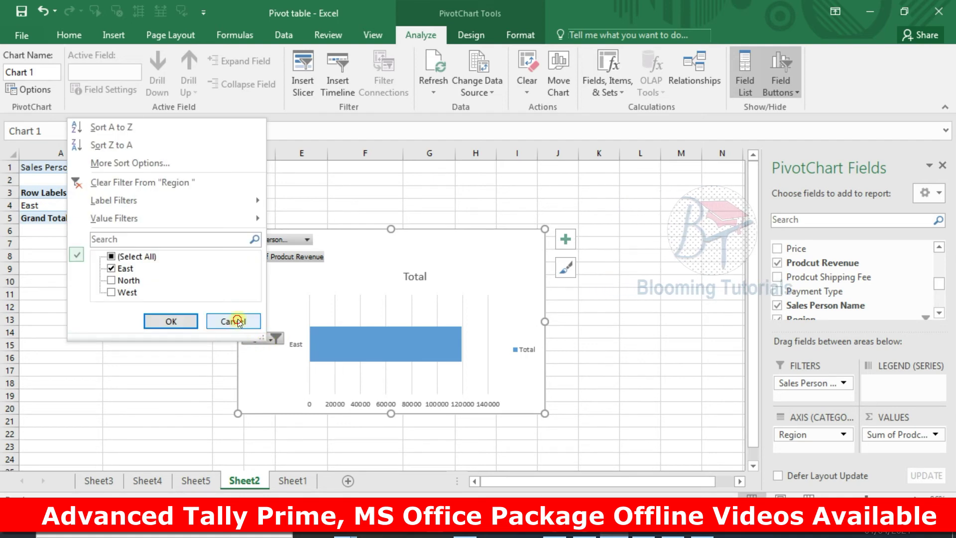
click(238, 322)
right_click(264, 339)
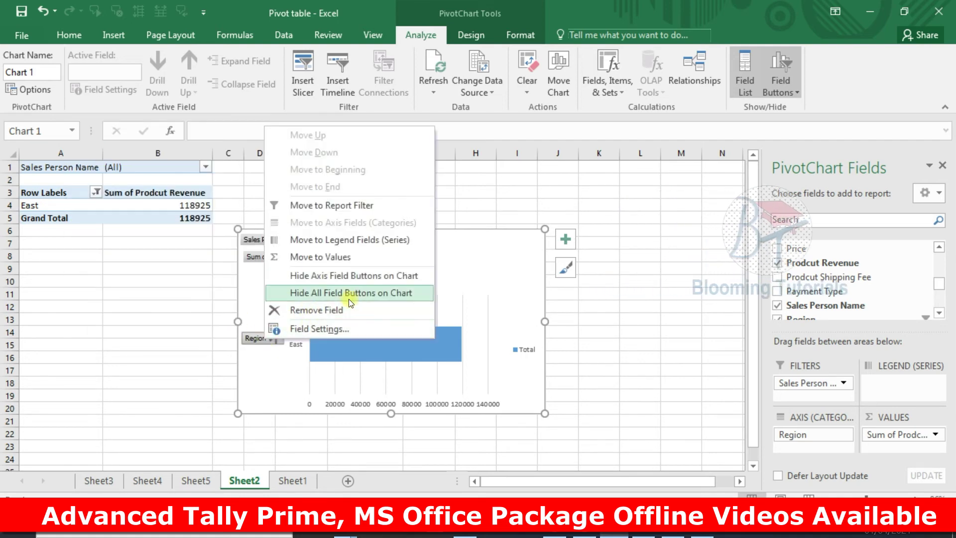
click(379, 297)
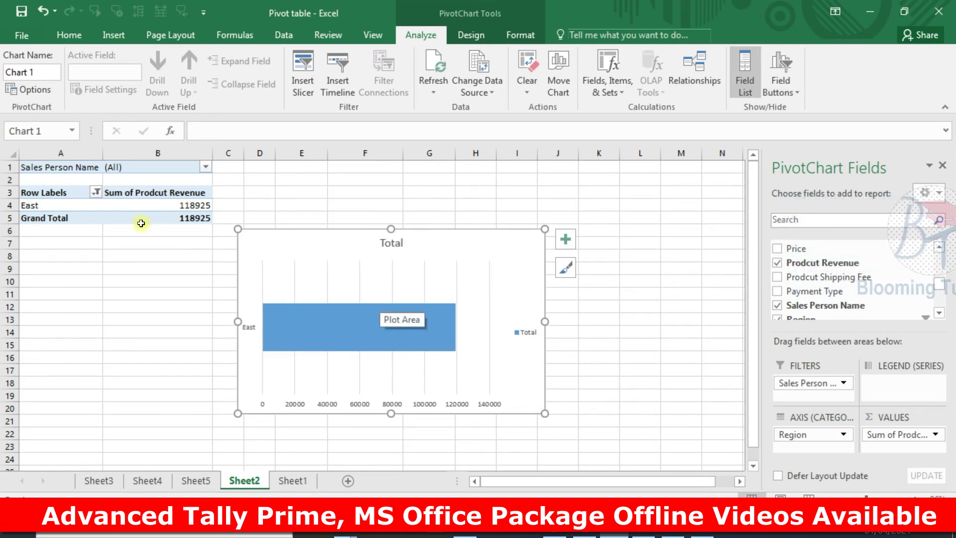
Clear the Row Labels filter so East, North and West all show again
click(100, 196)
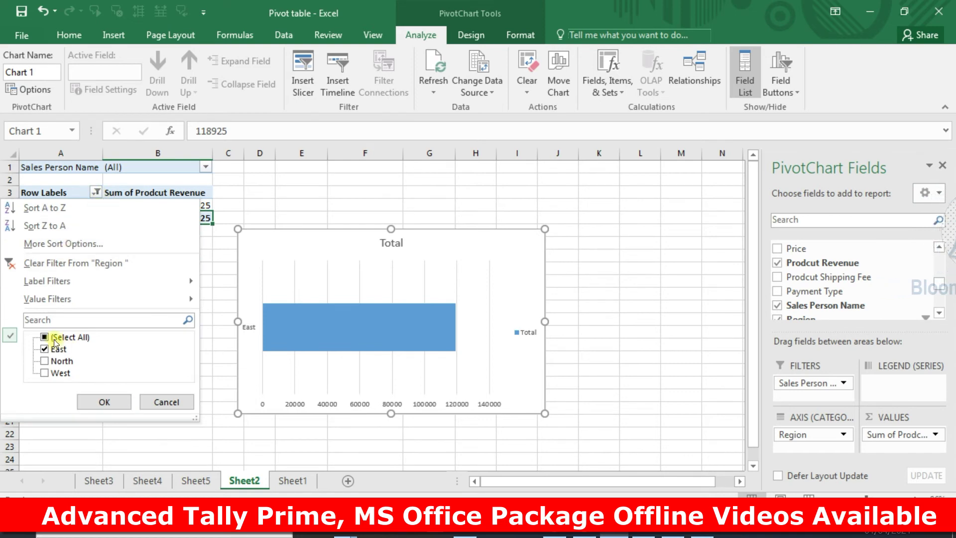
click(99, 403)
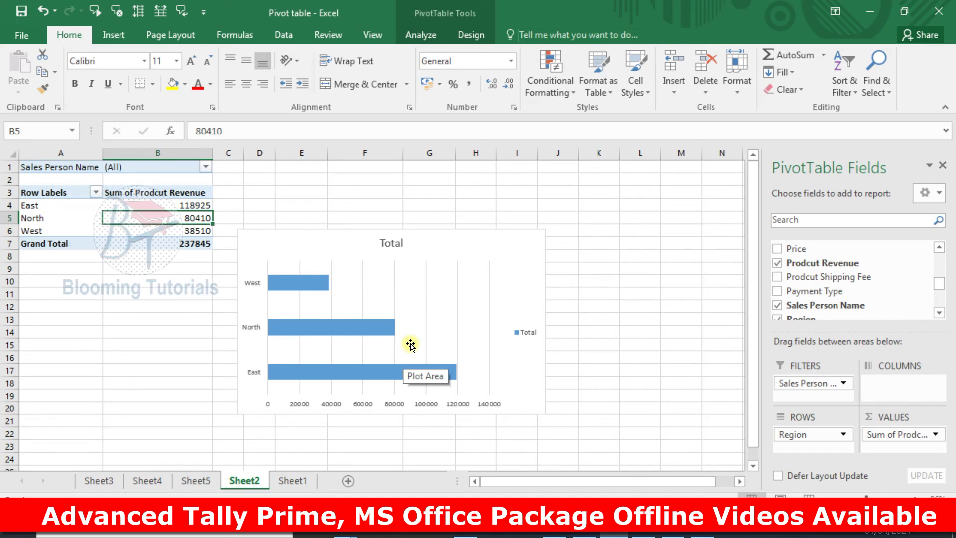
click(493, 299)
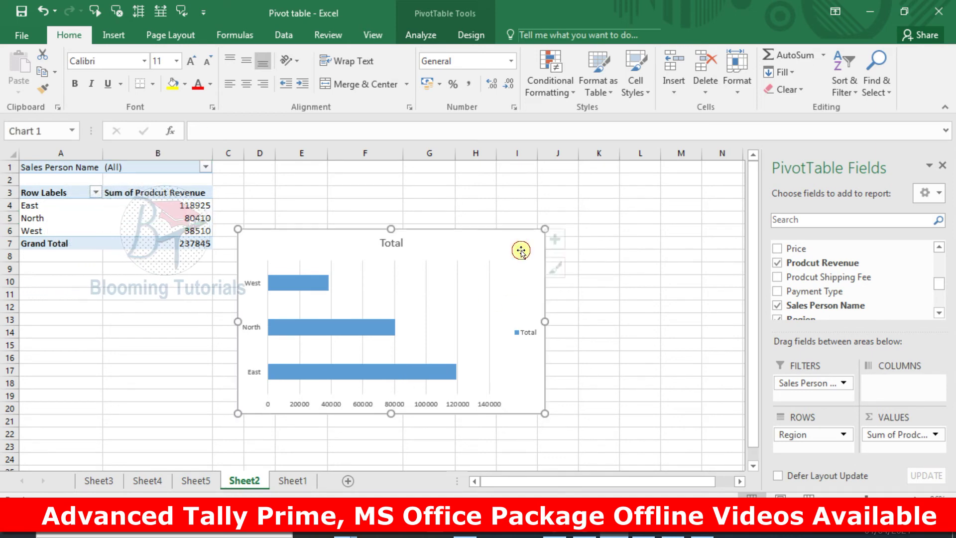
Add axis titles to the chart and rename the horizontal one 'Sales Revenue'
click(568, 240)
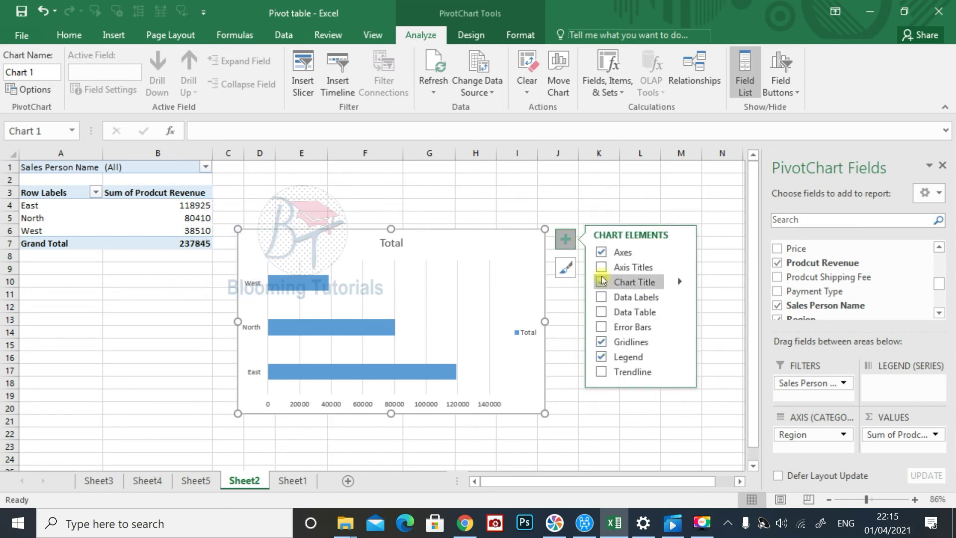
click(601, 267)
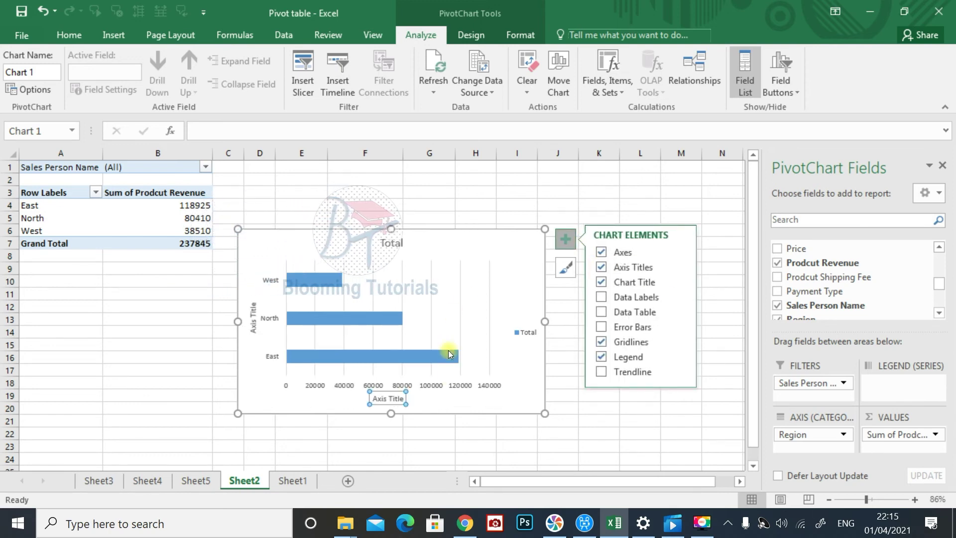
click(386, 401)
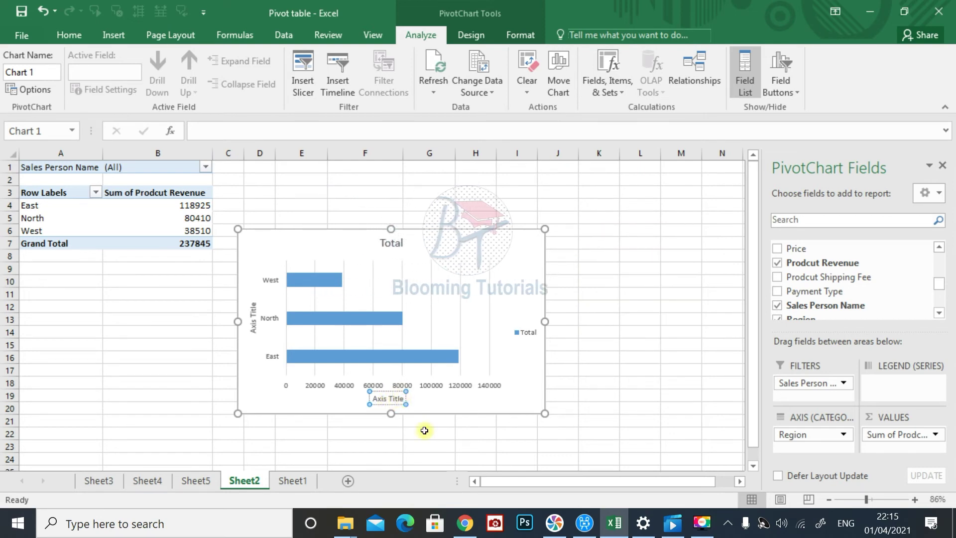
key(ctrl+a)
key(BackSpace)
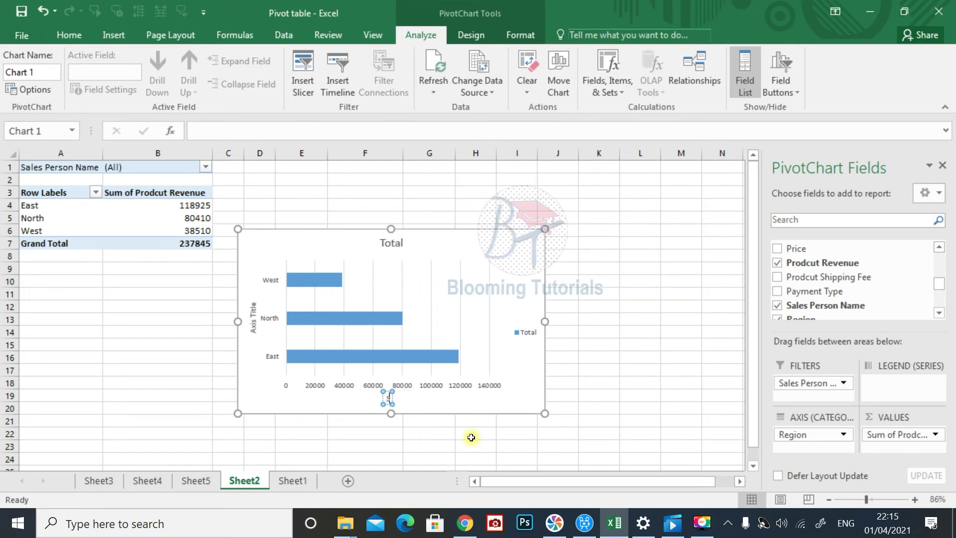
text(Sales RE)
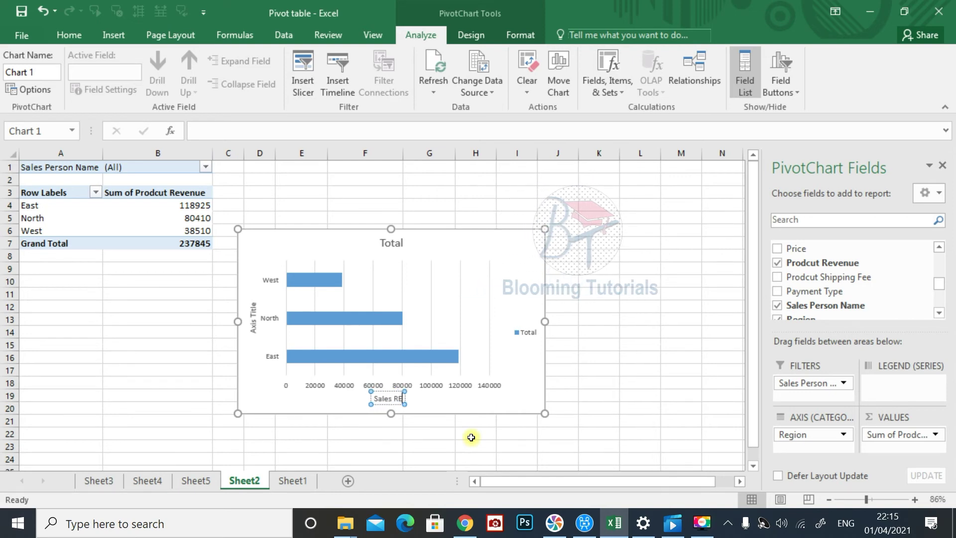
text(venu)
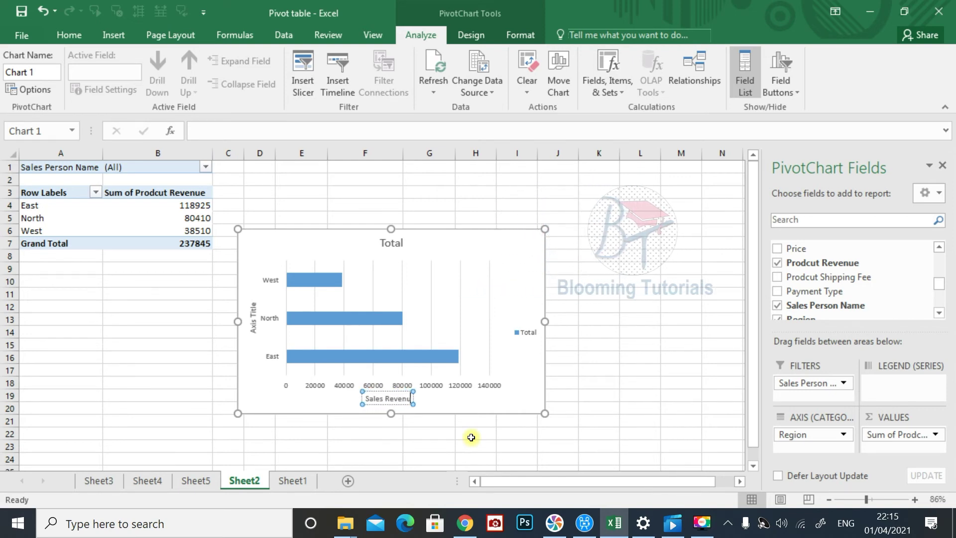
text(e)
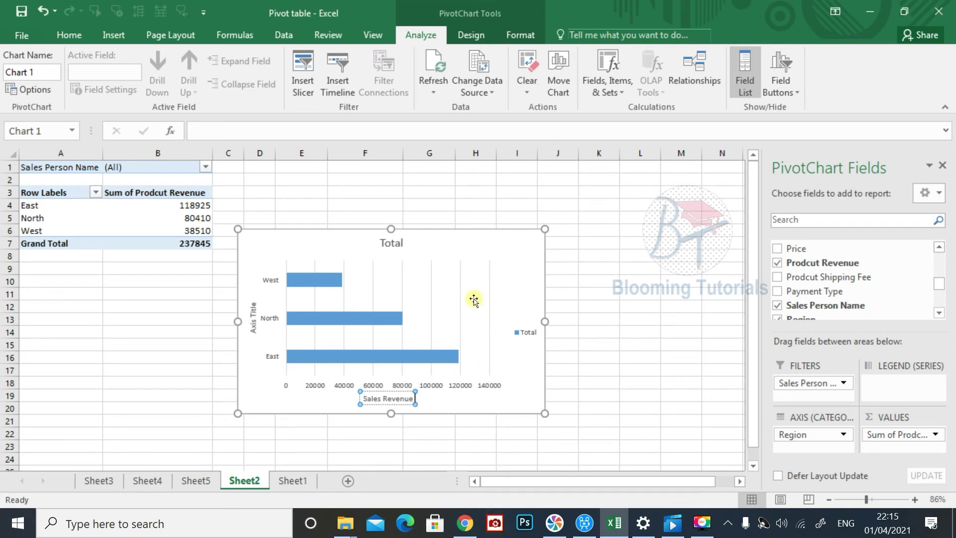
click(508, 216)
click(542, 236)
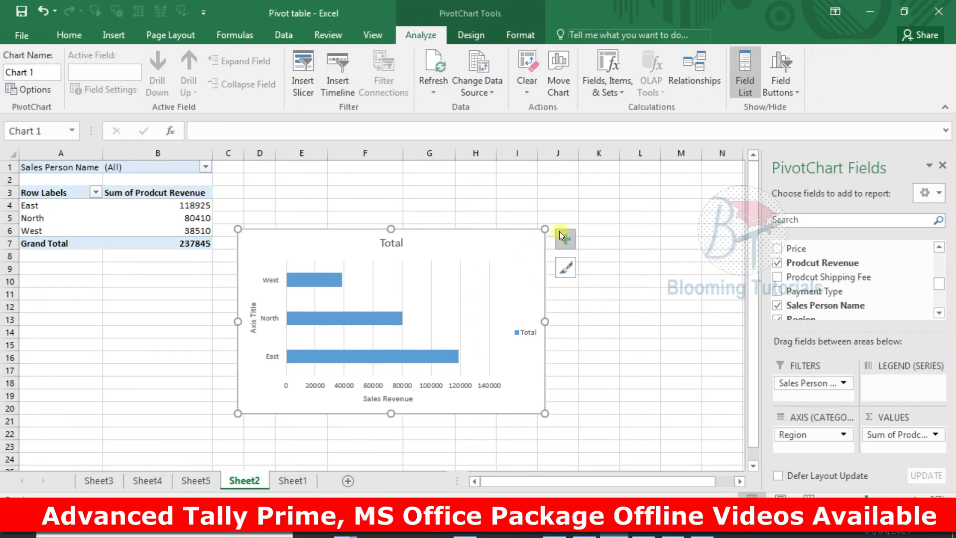
click(564, 239)
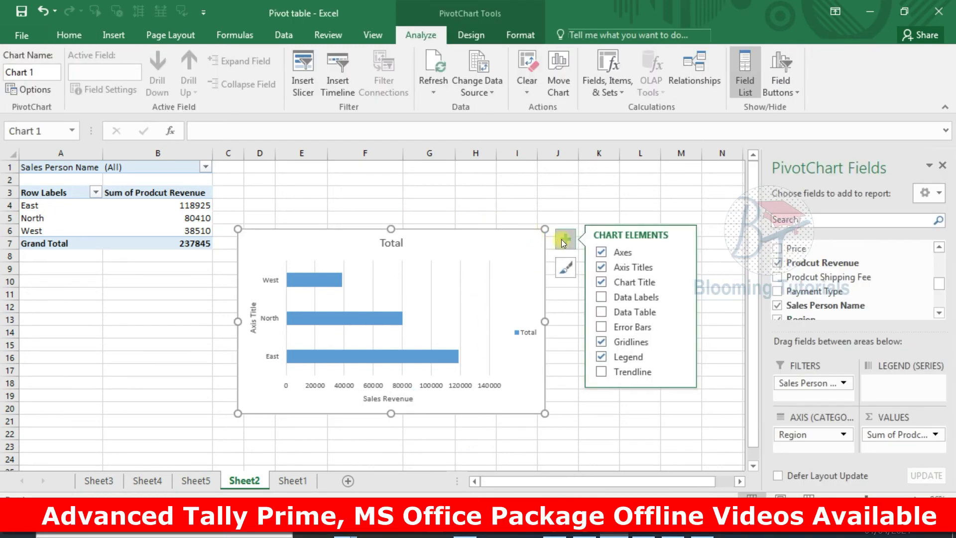
Turn on bar data labels, leaving no data table or trendline on the chart
click(602, 312)
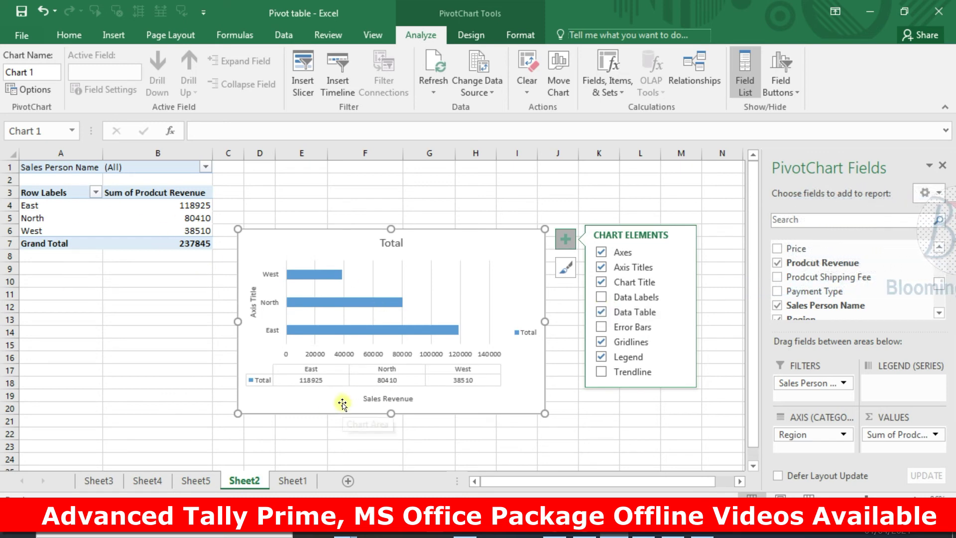
click(601, 311)
click(602, 297)
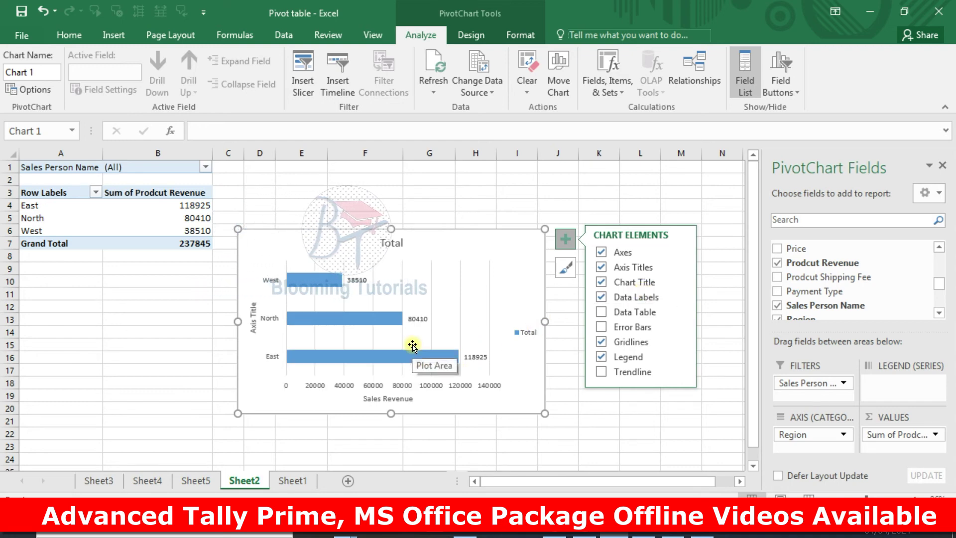
click(605, 298)
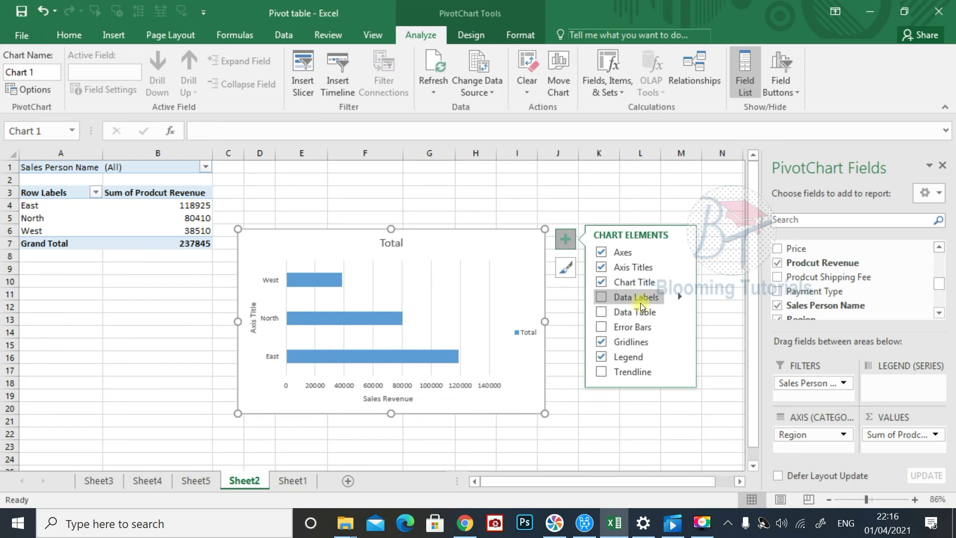
click(600, 298)
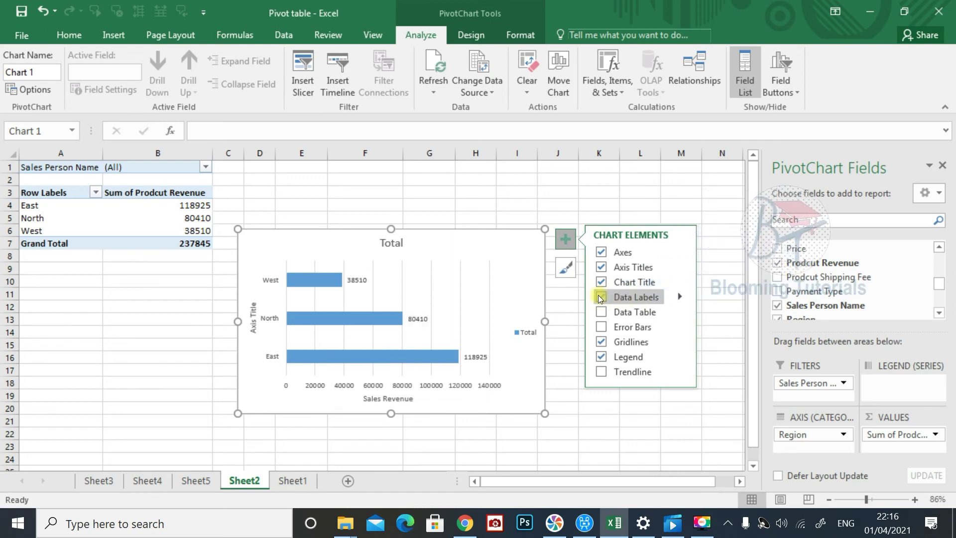
click(614, 372)
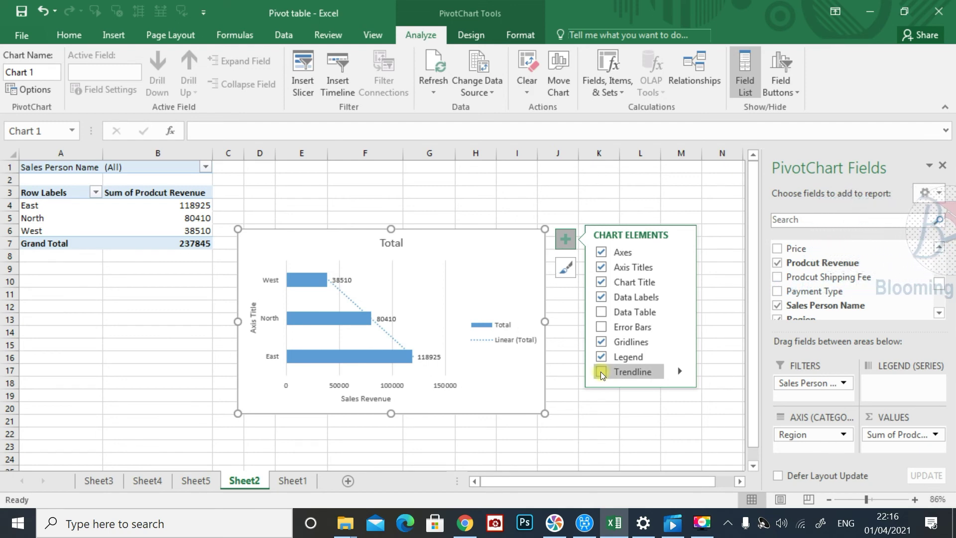
click(601, 371)
click(566, 239)
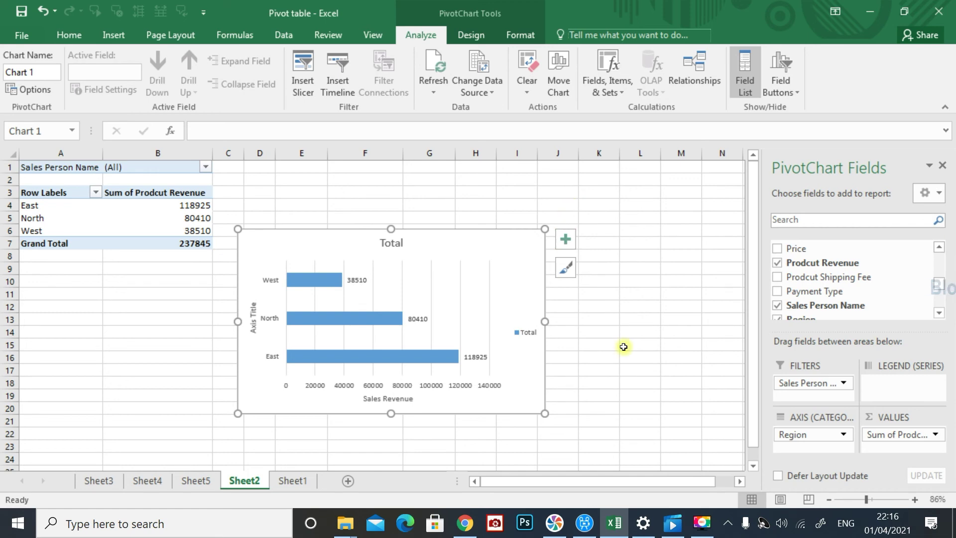
double_click(373, 316)
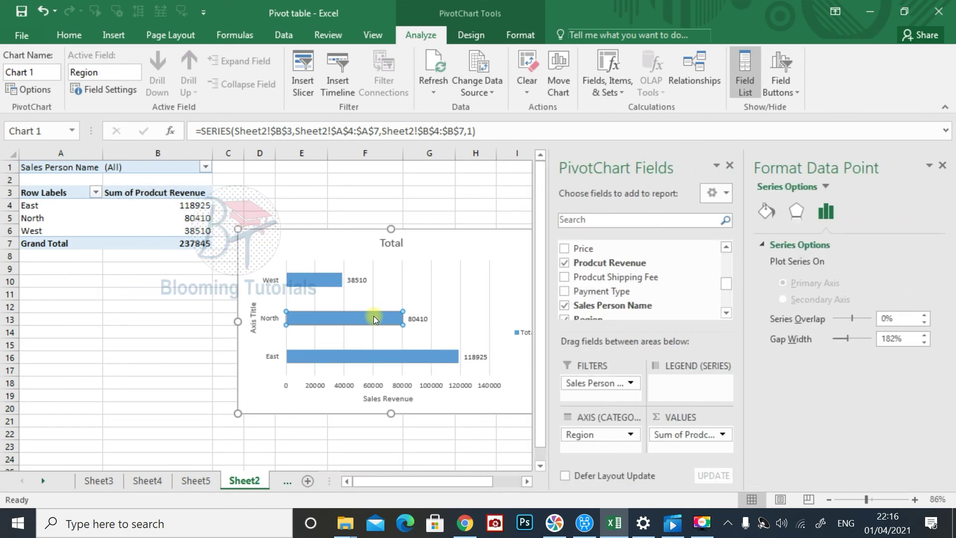
Lower the bars' Gap Width and Series Overlap so the region bars are thicker
right_click(374, 316)
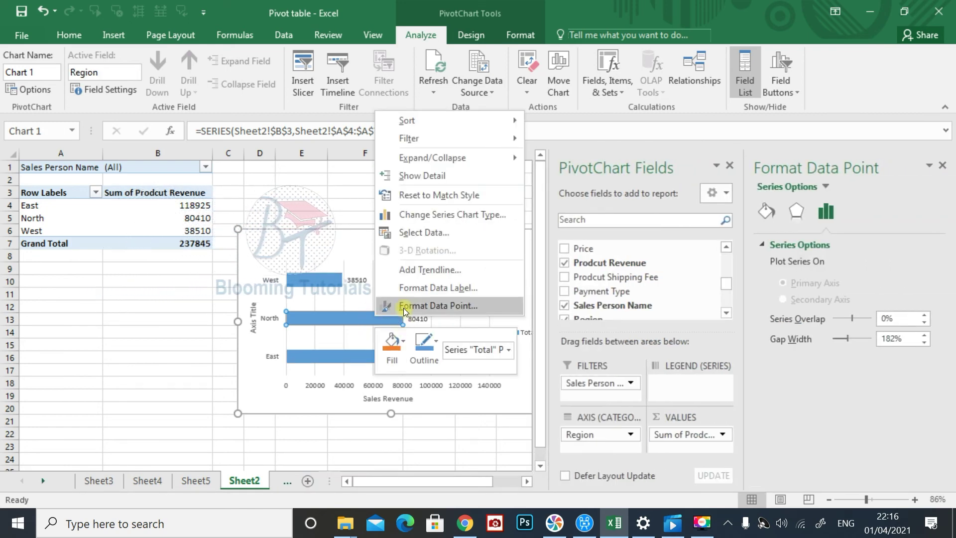
click(352, 313)
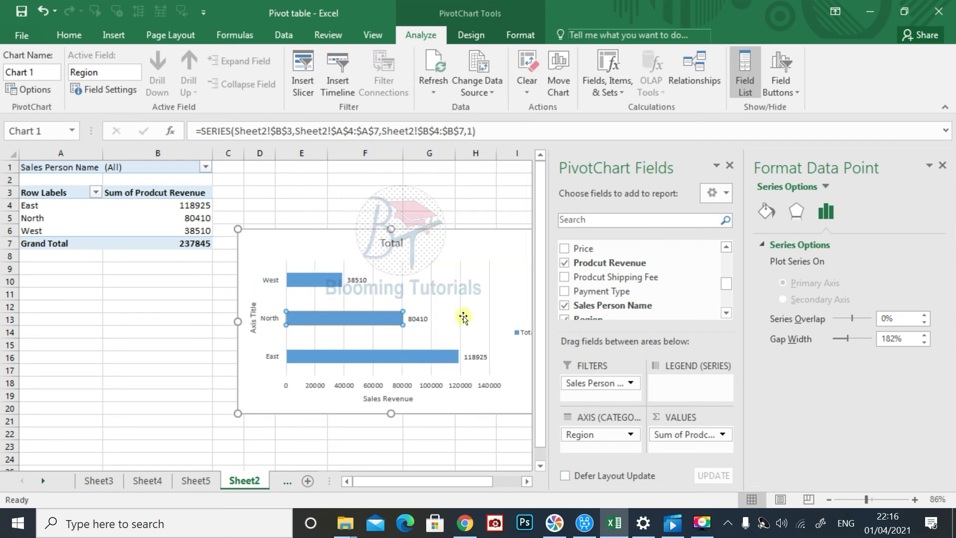
mouse_move(848, 339)
mouse_down()
mouse_move(832, 336)
mouse_move(845, 317)
mouse_move(871, 325)
mouse_up()
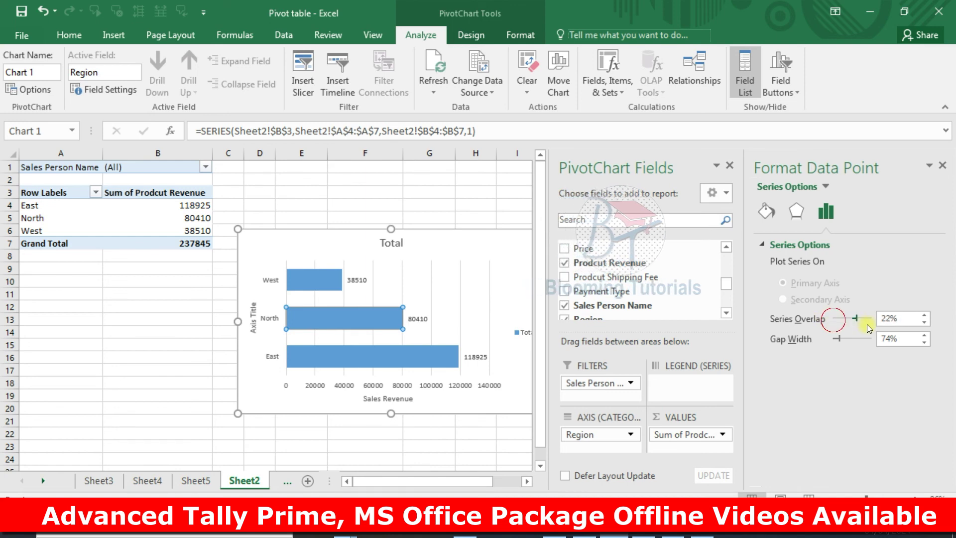
mouse_move(870, 318)
mouse_down()
mouse_move(853, 318)
mouse_move(841, 334)
mouse_up()
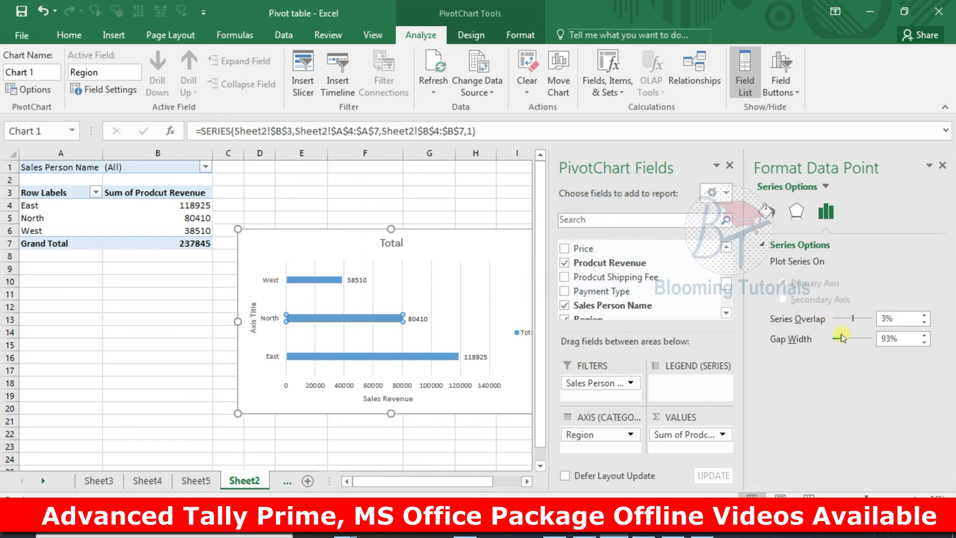
drag(780, 169, 954, 170)
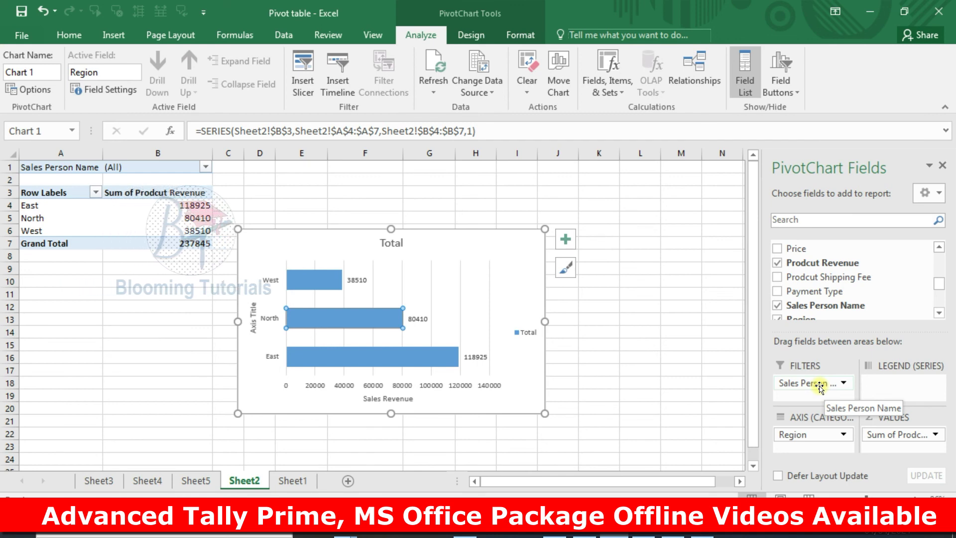
scroll(820, 294, up, 2)
Add Prodcut Name under Region and enlarge the chart to fit all product bars
scroll(819, 283, down, 1)
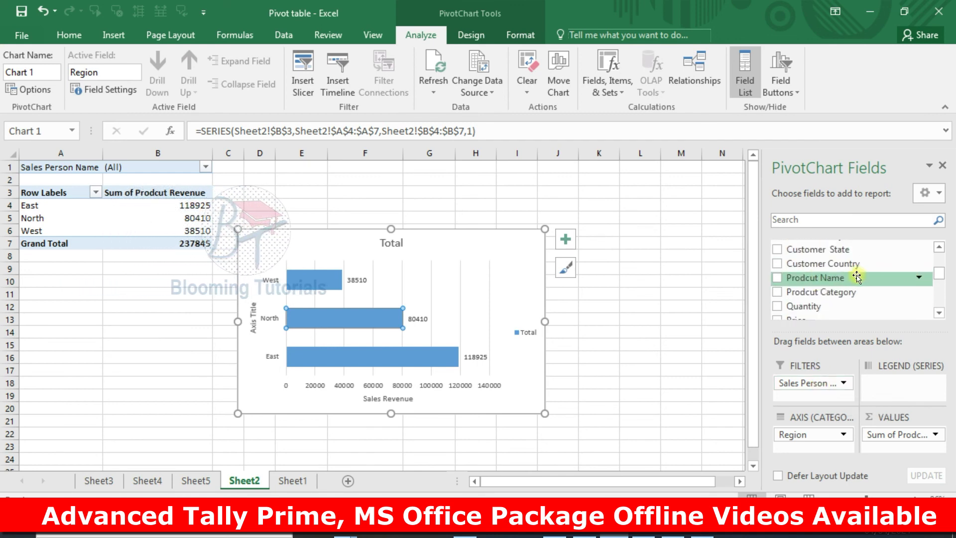
click(782, 279)
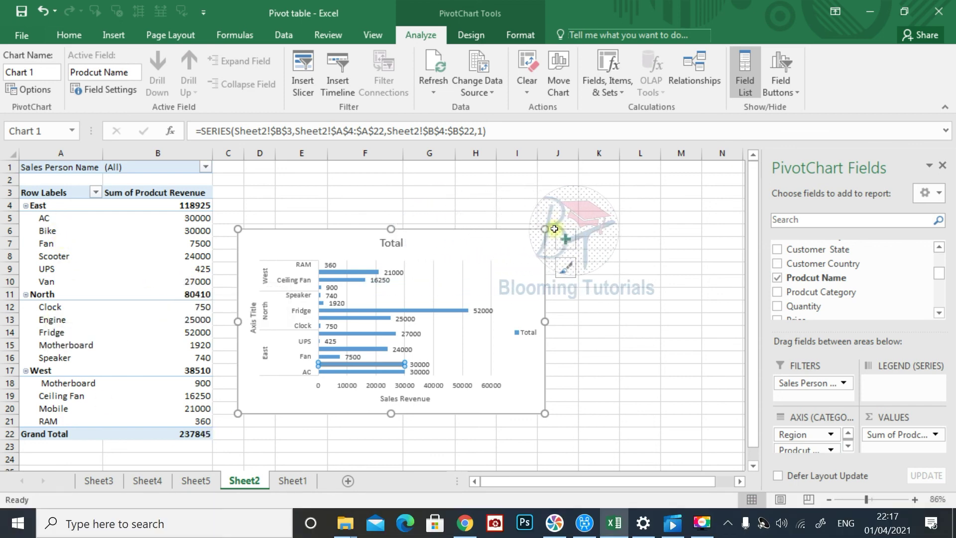
drag(547, 229, 675, 163)
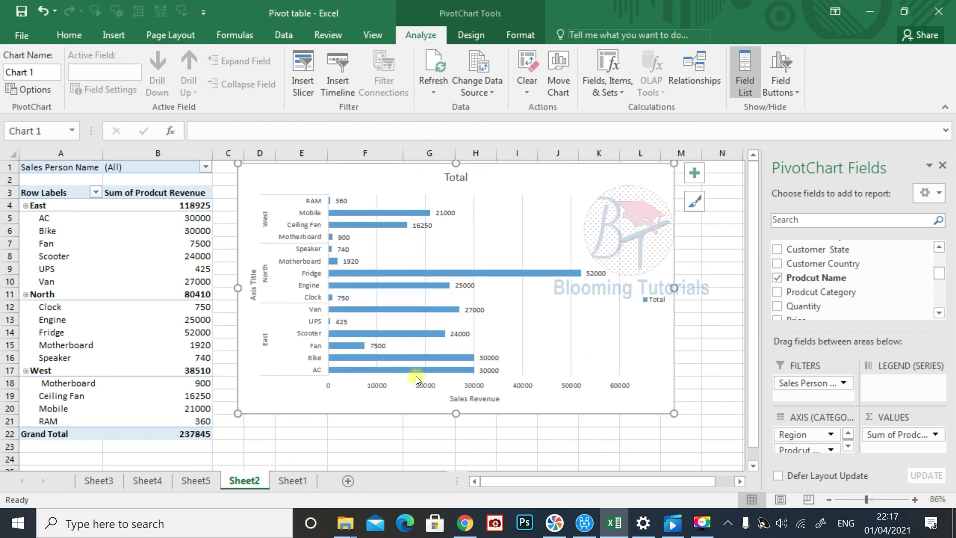
drag(455, 413, 455, 450)
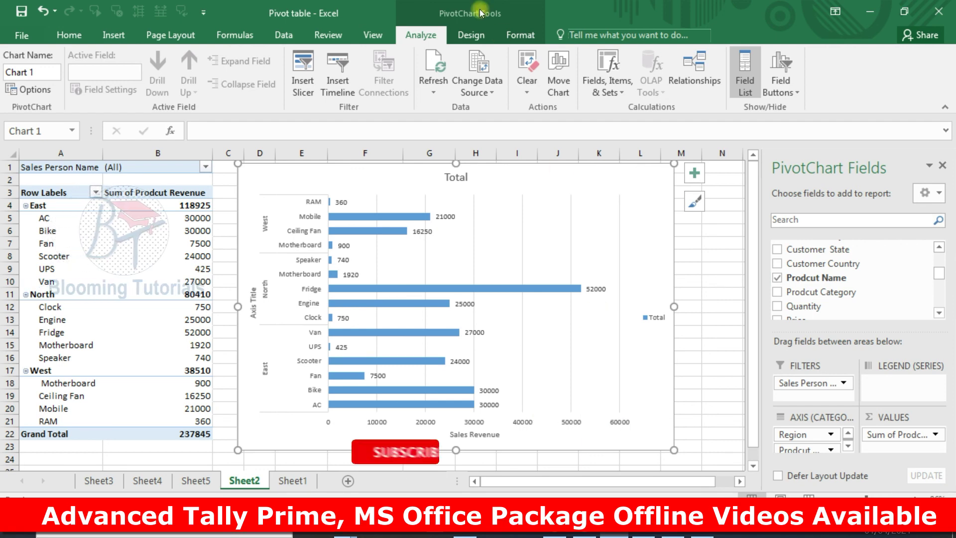
click(463, 35)
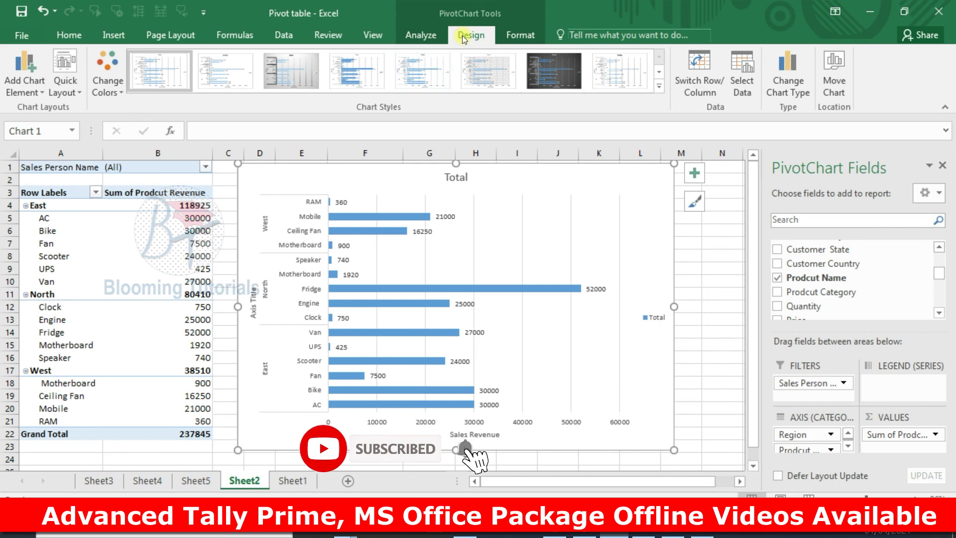